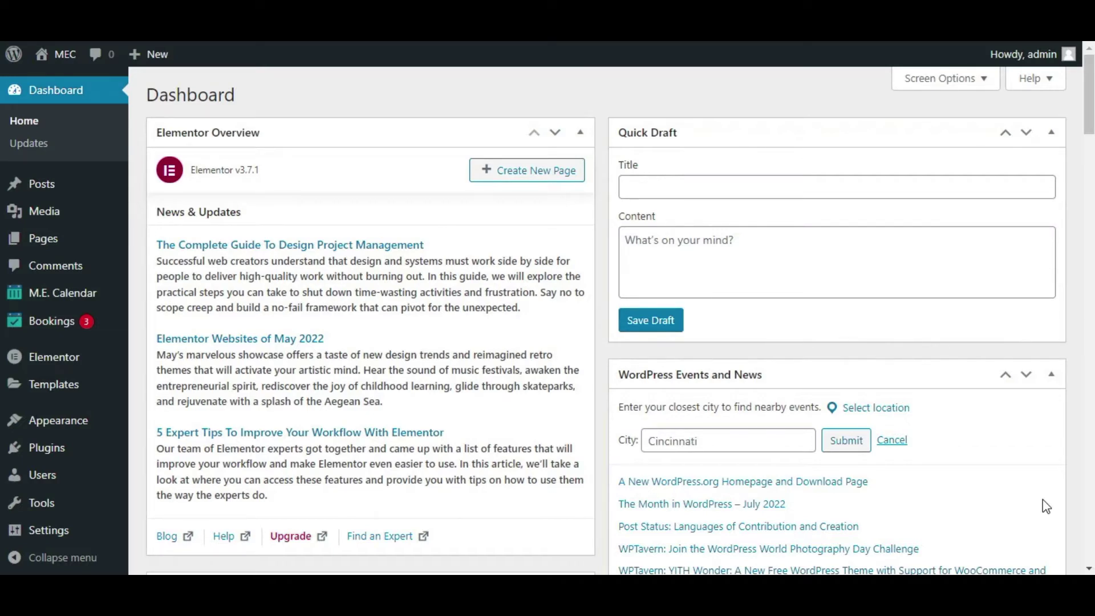
Upload mec-fes-builder.zip as a new plugin, install it and activate it
mouse_move(86, 451)
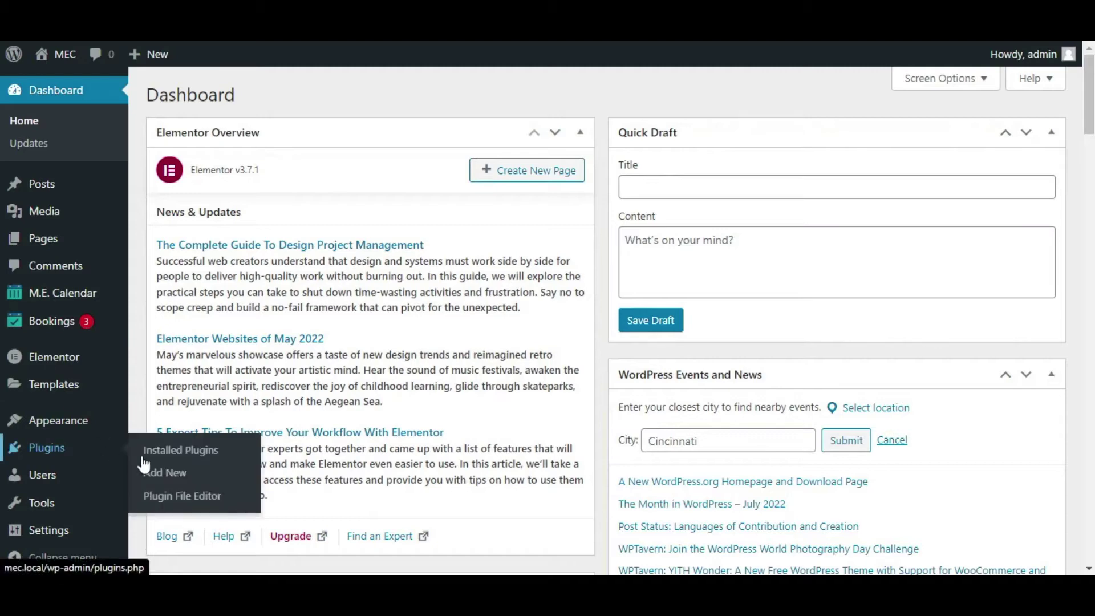
click(176, 480)
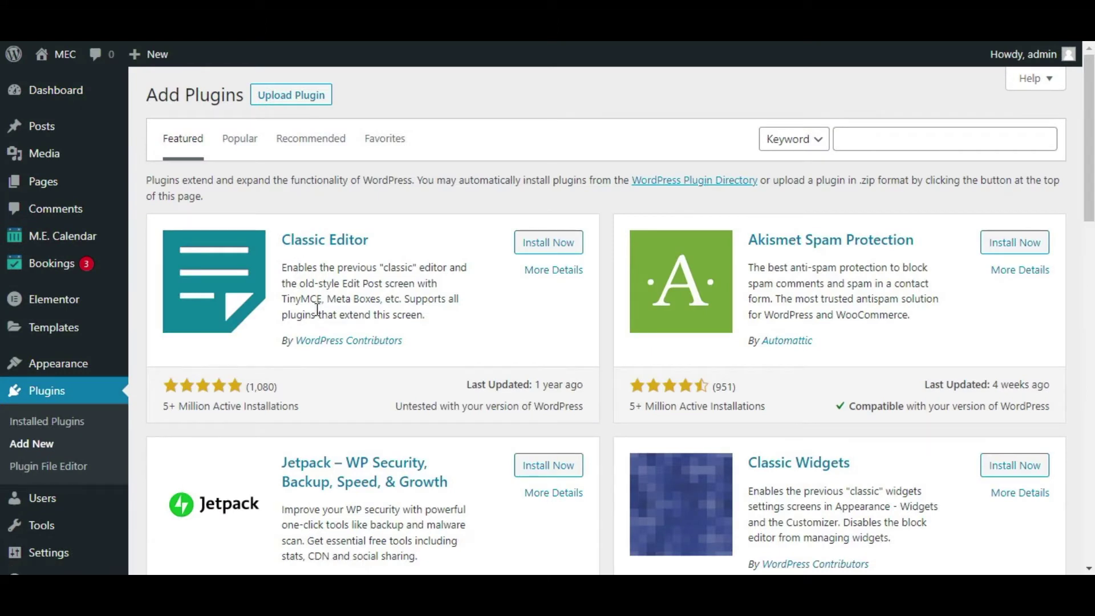
click(324, 100)
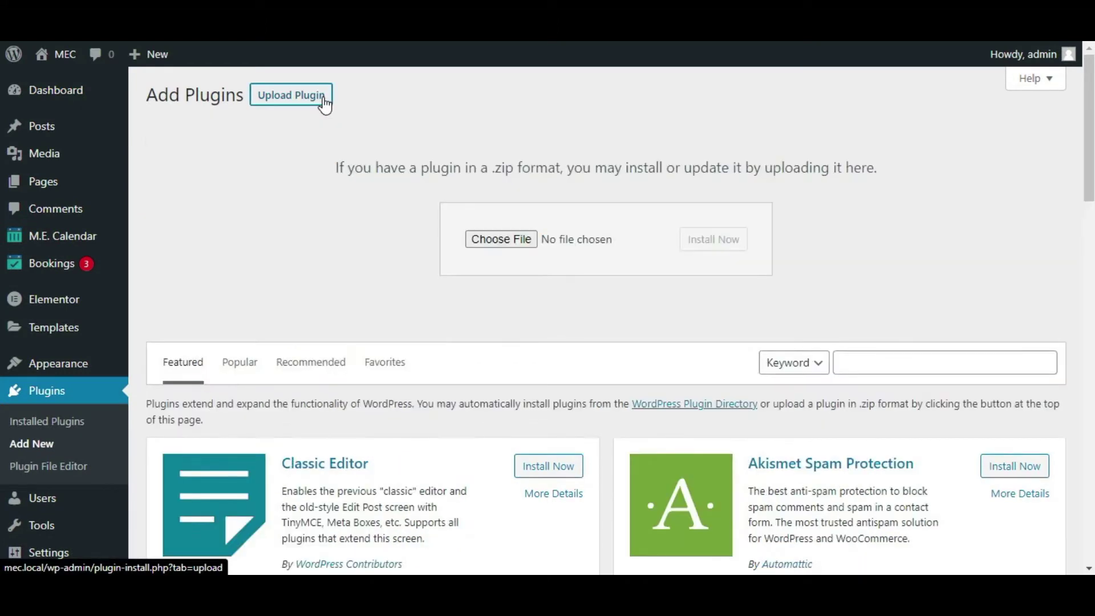
click(489, 241)
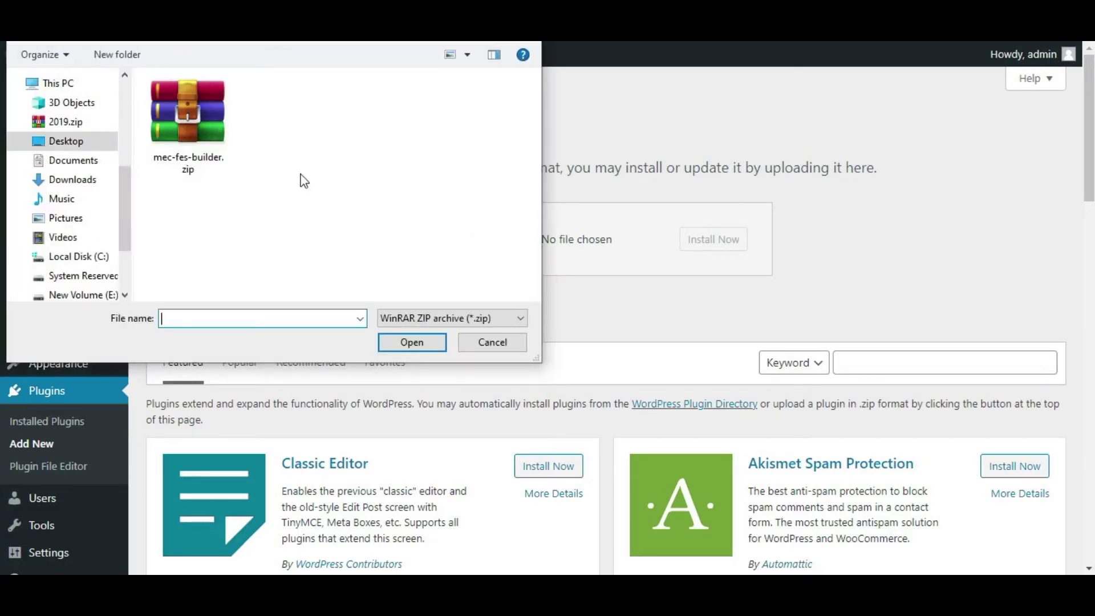
click(221, 124)
click(439, 347)
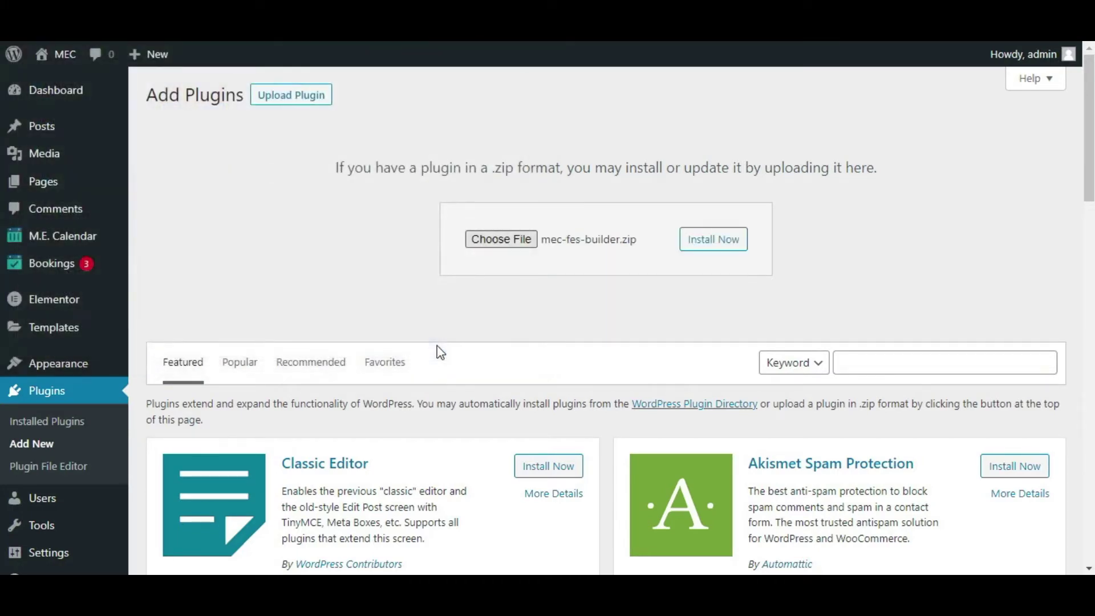
click(722, 242)
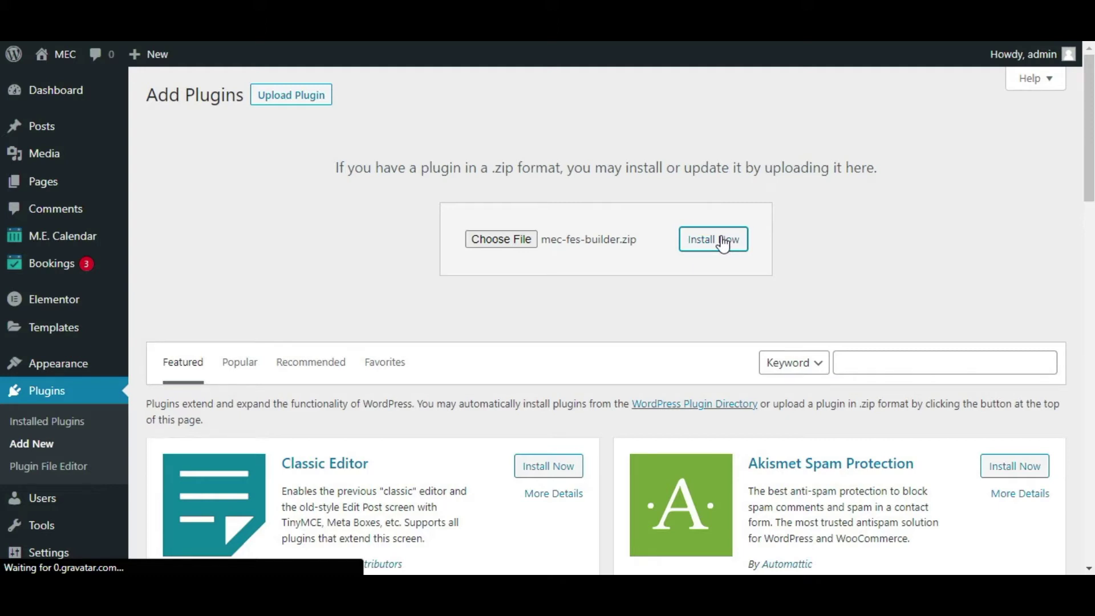
click(214, 221)
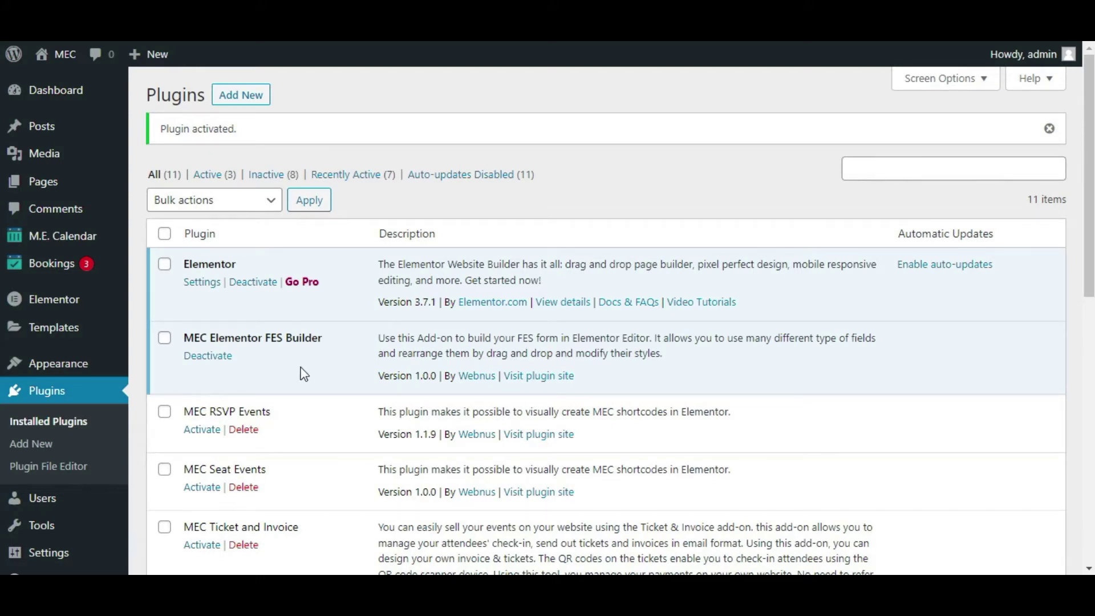
Open the FES Builder forms list under M.E. Calendar
mouse_move(106, 237)
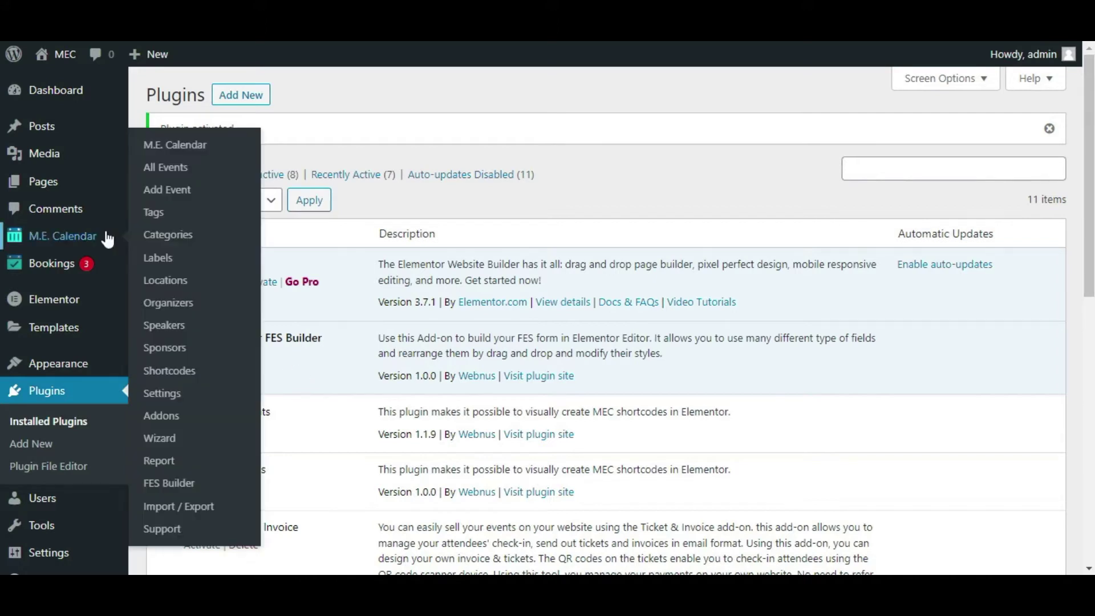
click(199, 498)
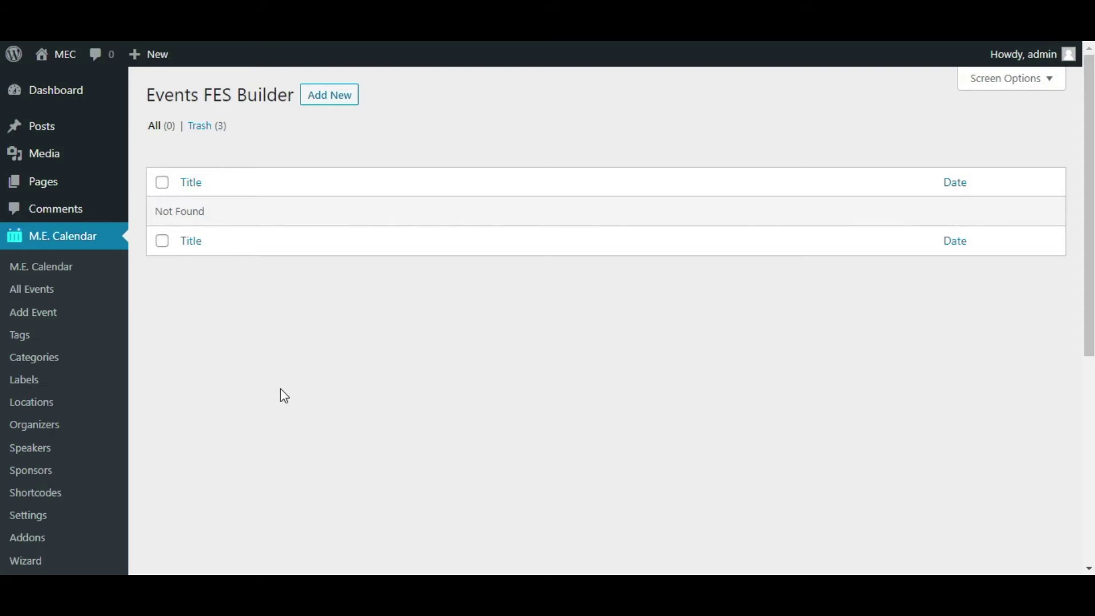
Create and publish a form titled 'New FES Form Template', then edit it with Elementor
click(342, 105)
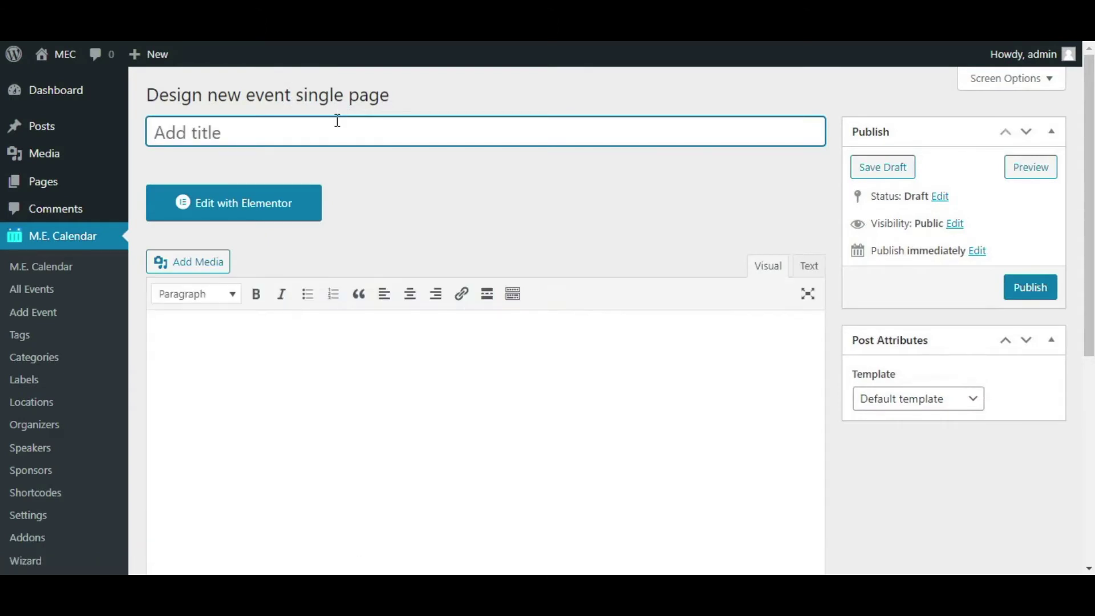
text(New FES F)
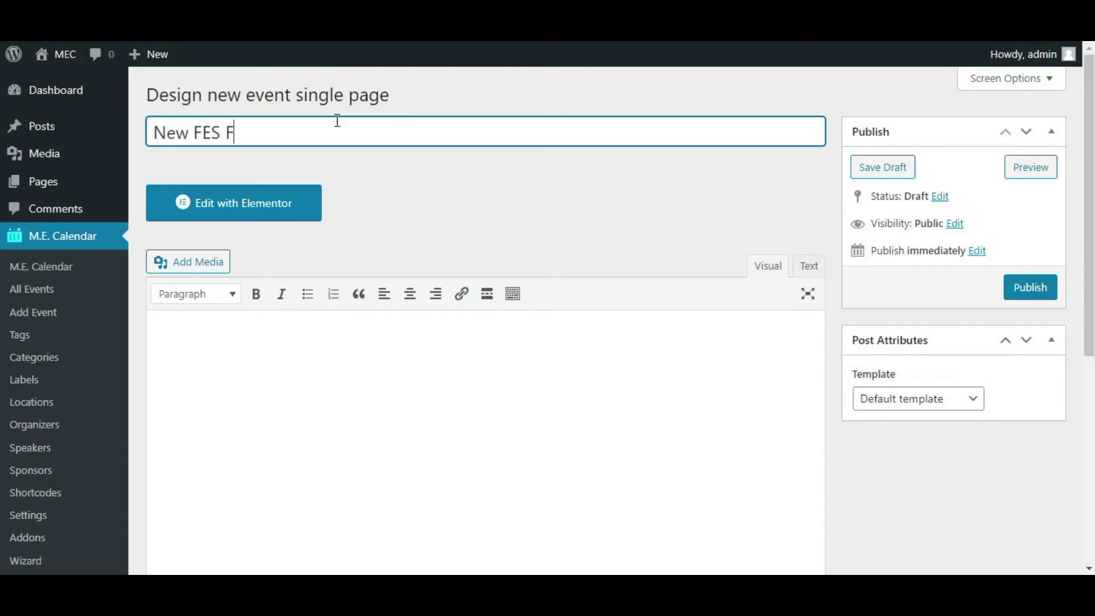
text(orm Templ)
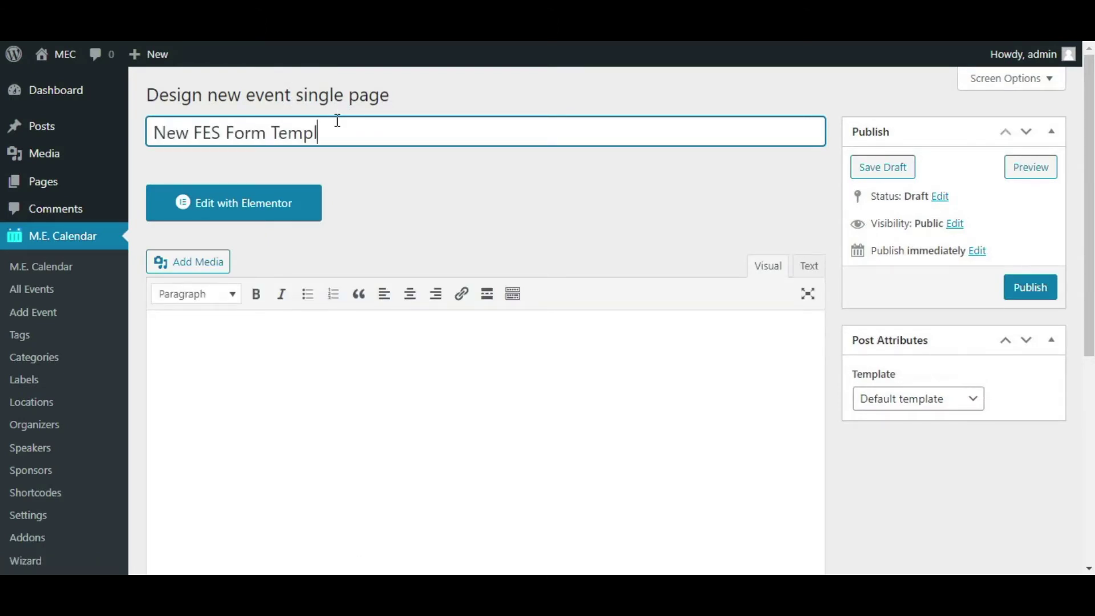
text(ate)
click(1023, 297)
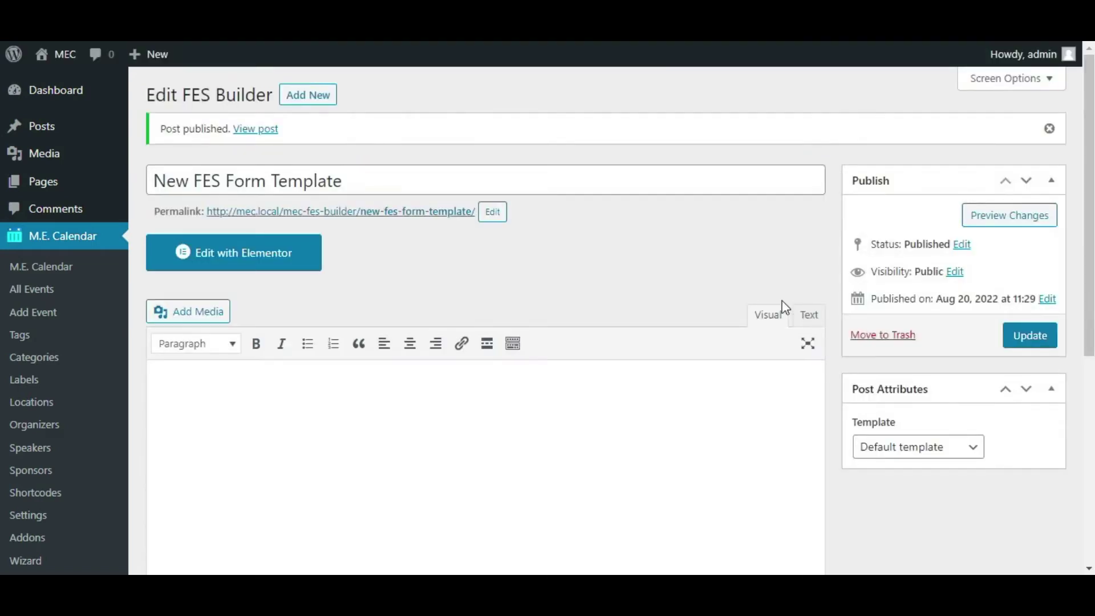
click(310, 268)
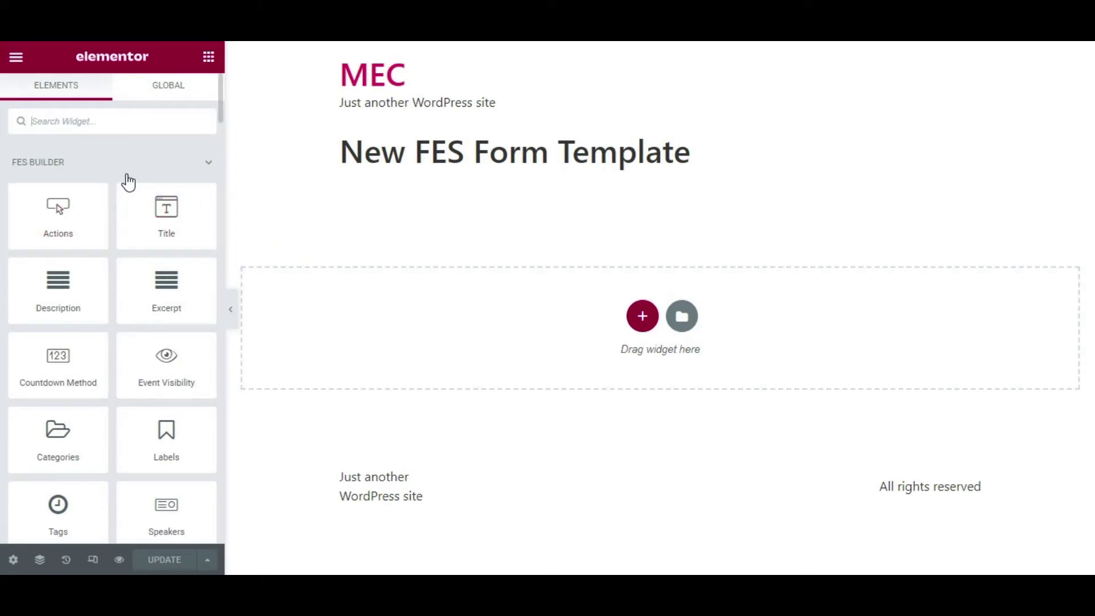
Browse the FES Builder widgets and drag the Title widget toward the empty form section
scroll(140, 240, down, 10)
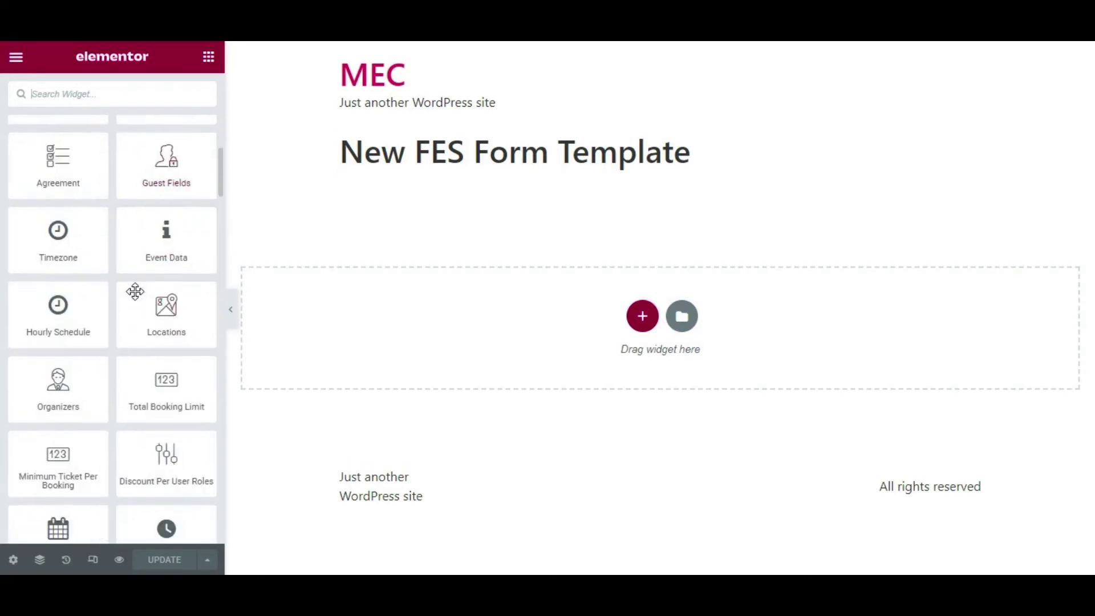
scroll(135, 291, down, 5)
scroll(143, 303, up, 10)
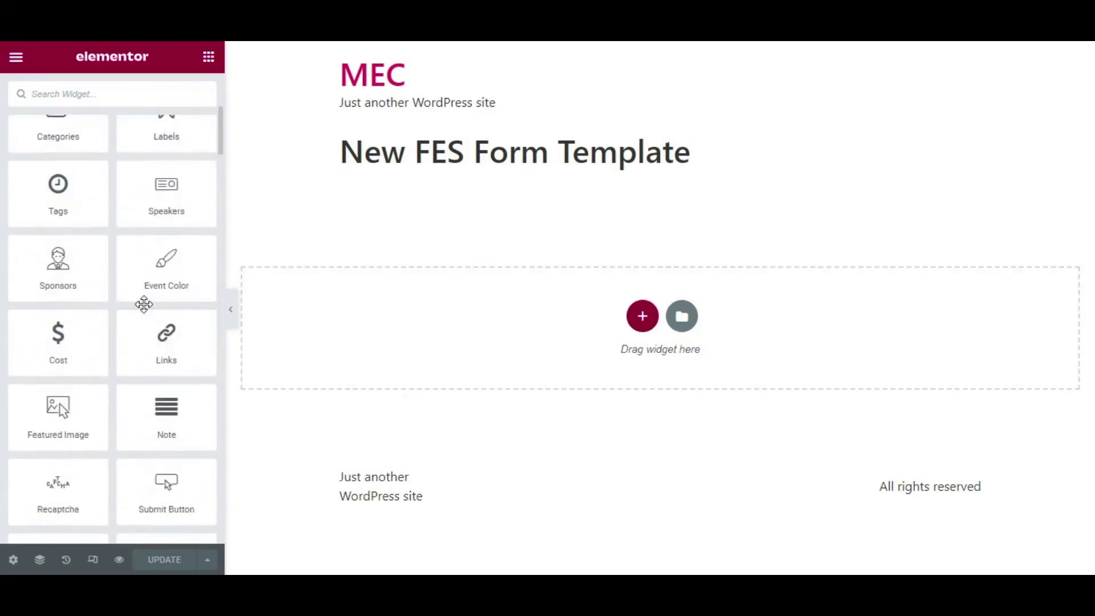
scroll(143, 304, up, 5)
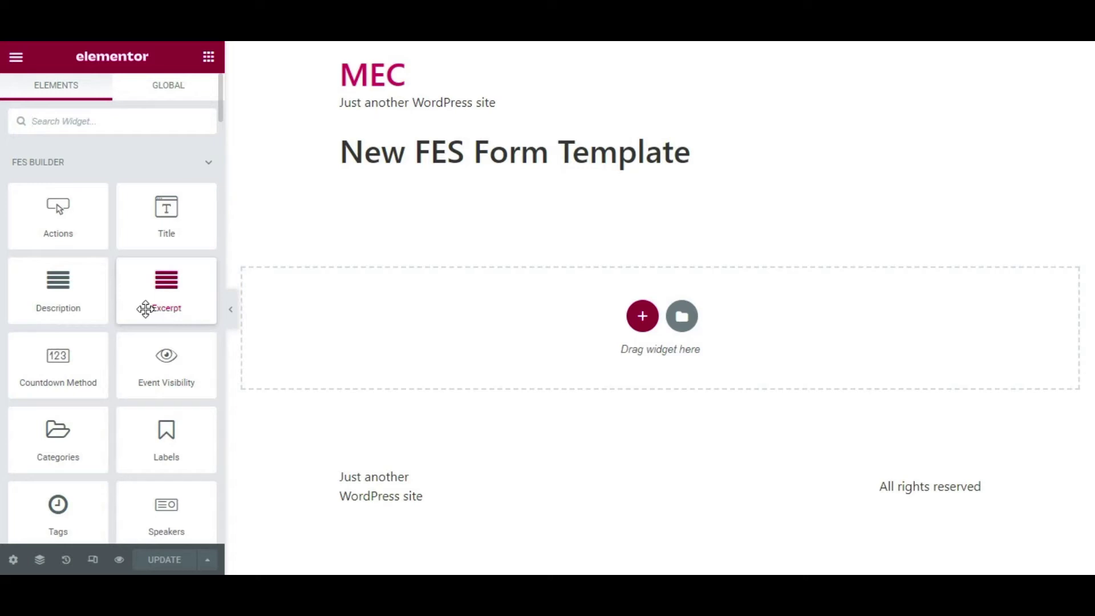
drag(165, 222, 225, 250)
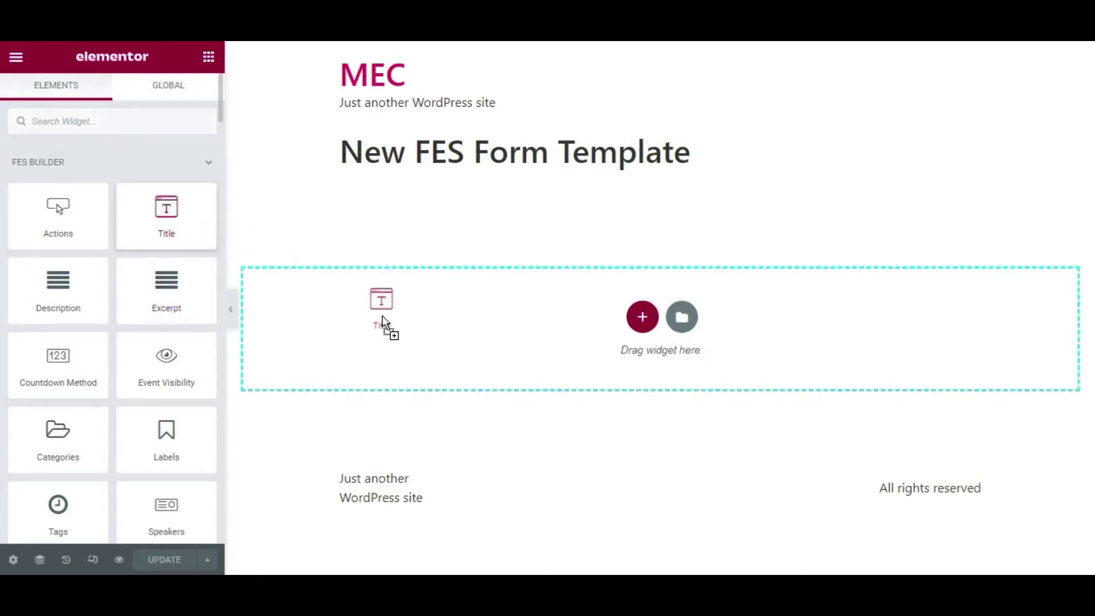
Drop the Title field, then add Featured Image and Categories fields below it
drag(382, 315, 382, 320)
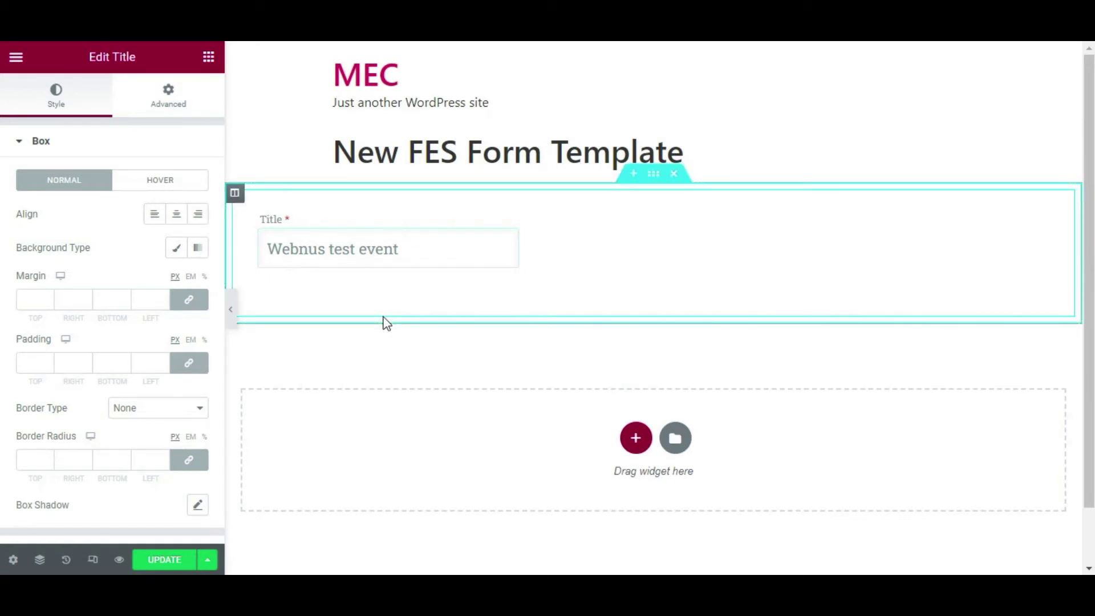
click(208, 56)
scroll(110, 406, down, 2)
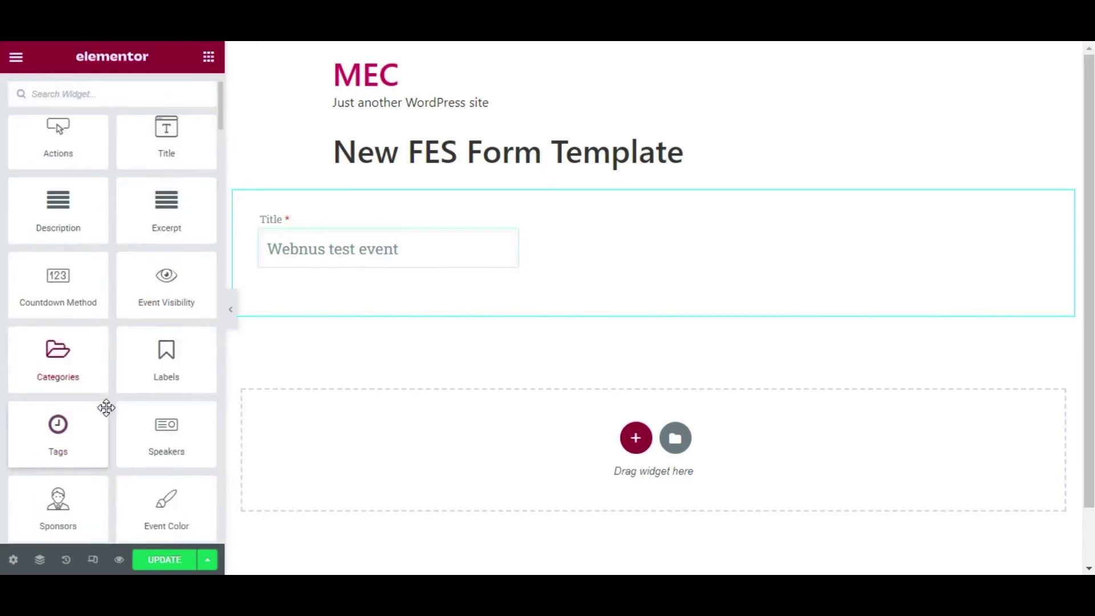
scroll(118, 402, down, 4)
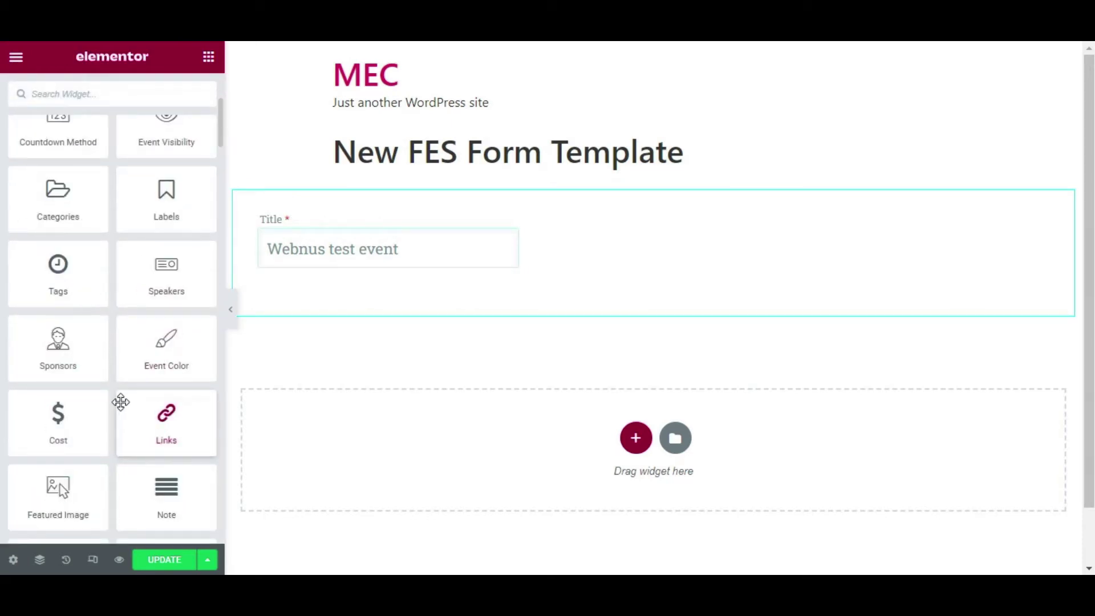
drag(83, 506, 431, 304)
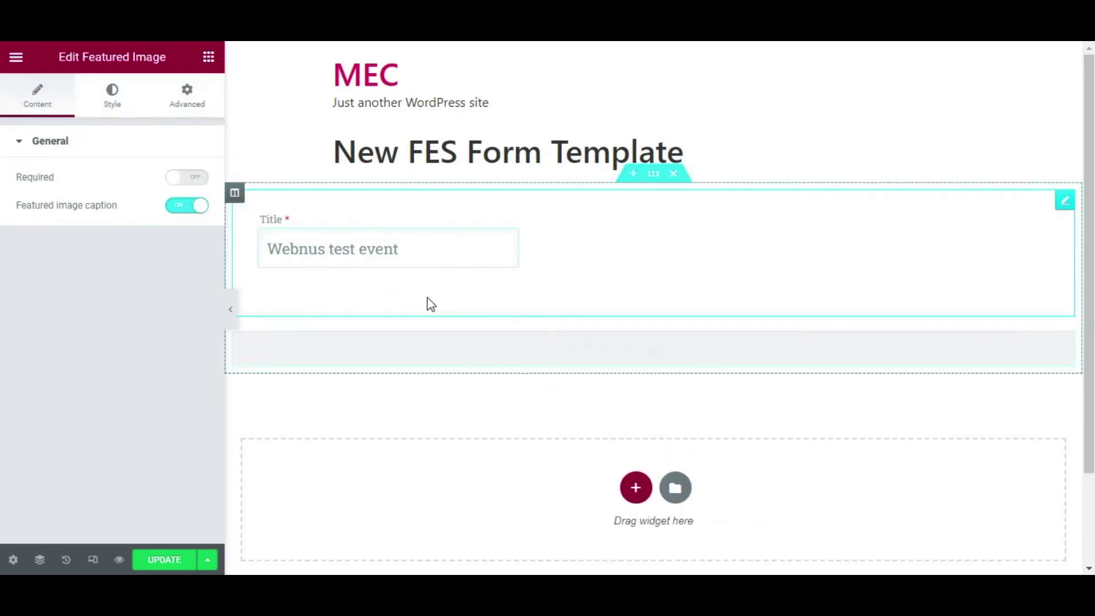
click(210, 62)
scroll(110, 343, down, 6)
scroll(115, 367, up, 2)
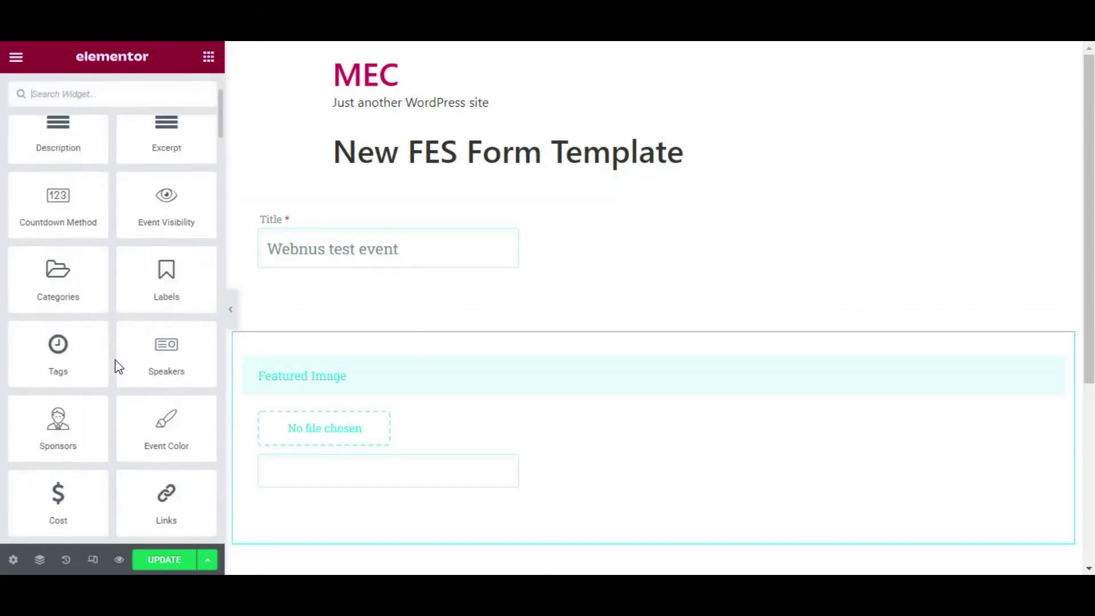
drag(57, 277, 409, 488)
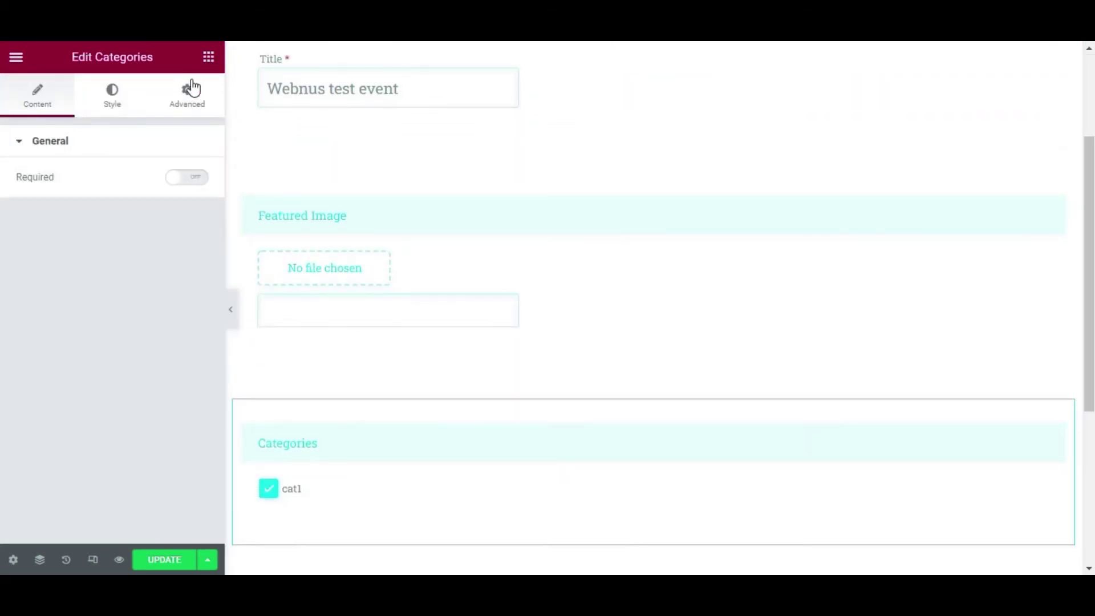
Add the Date Time field with start/end dates and repeat settings below Categories
click(208, 57)
scroll(122, 342, down, 5)
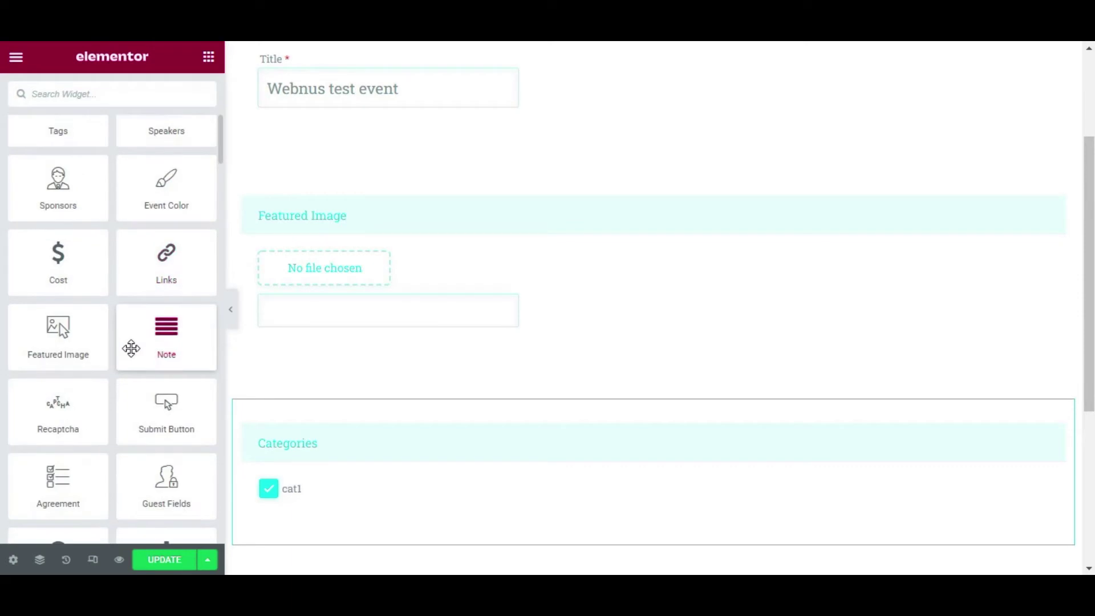
scroll(132, 348, down, 2)
scroll(132, 348, down, 2)
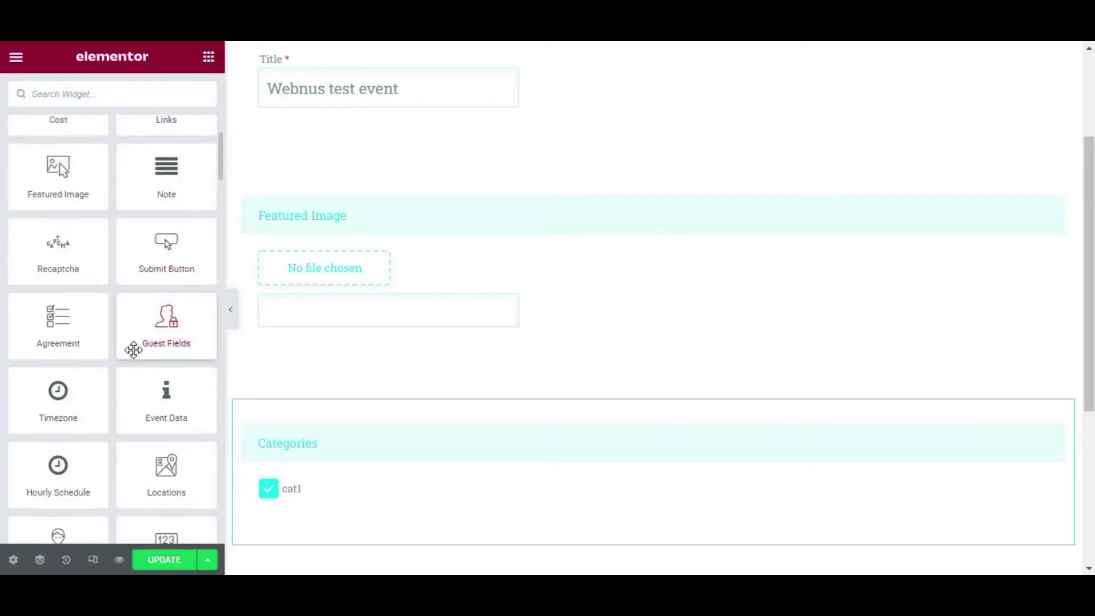
scroll(134, 350, down, 4)
scroll(133, 350, down, 2)
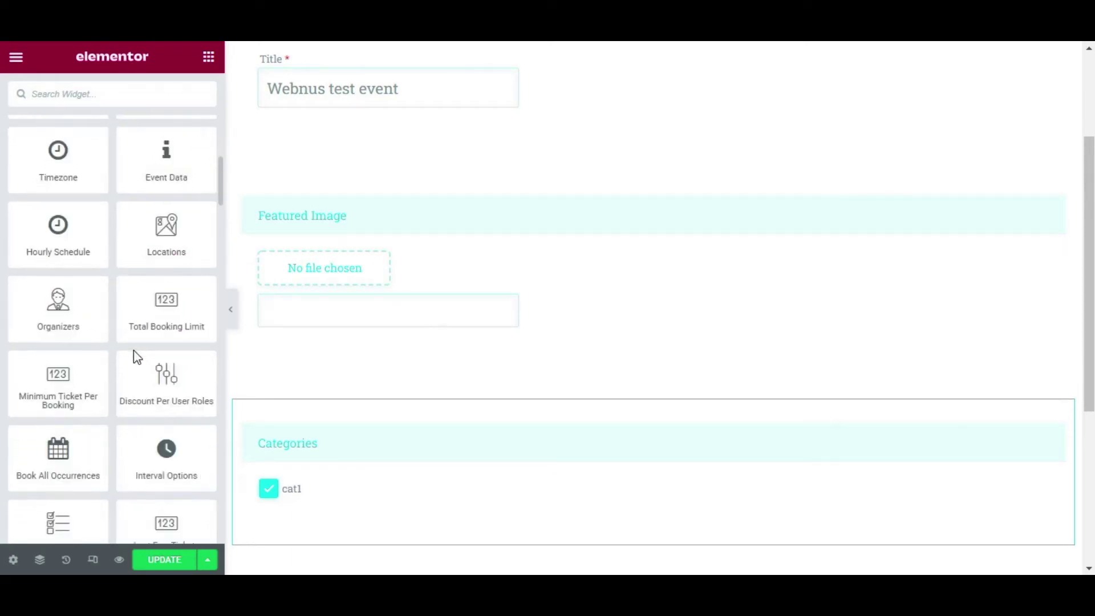
scroll(134, 350, down, 2)
scroll(134, 351, down, 4)
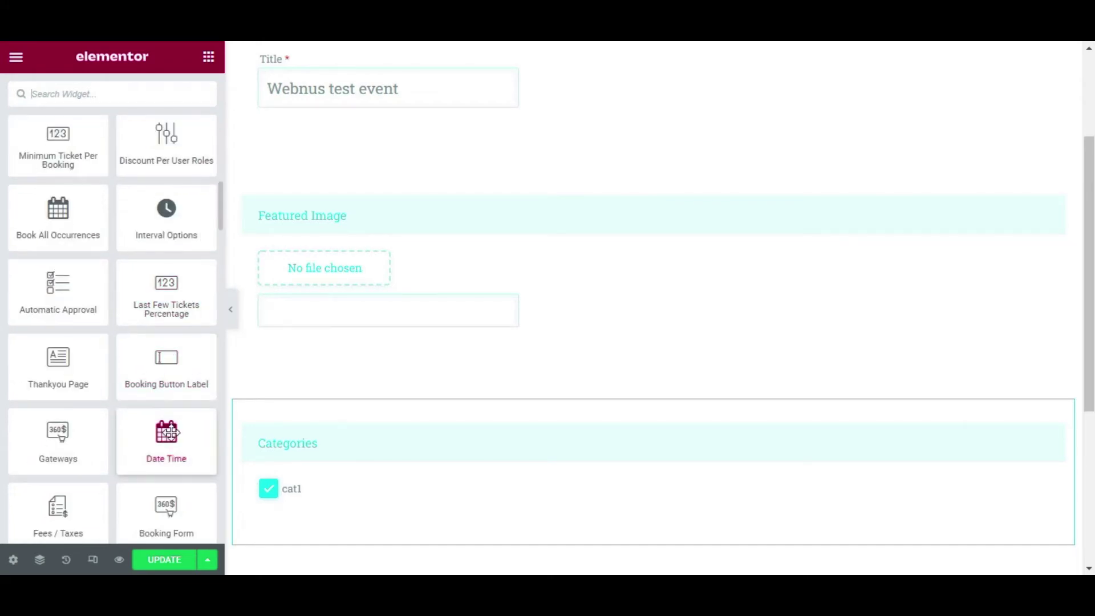
drag(169, 432, 402, 507)
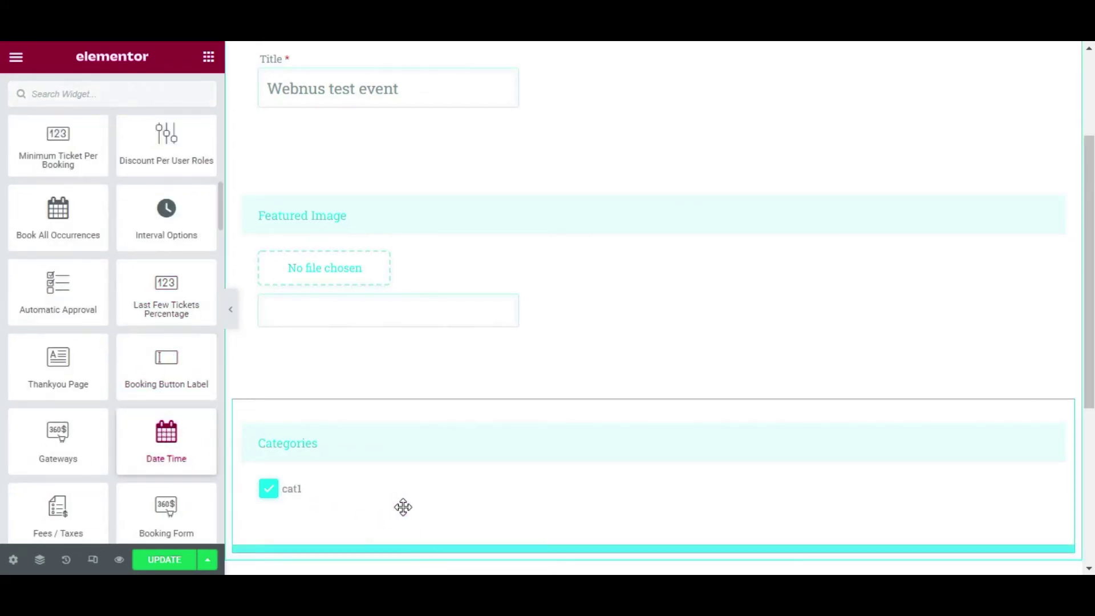
scroll(431, 430, down, 7)
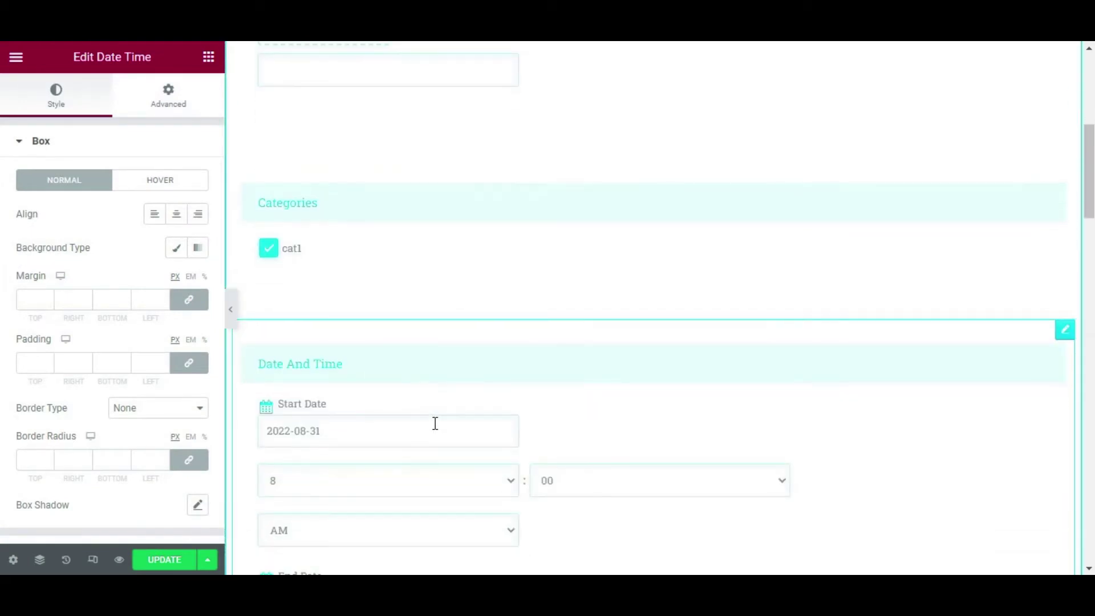
scroll(435, 423, down, 7)
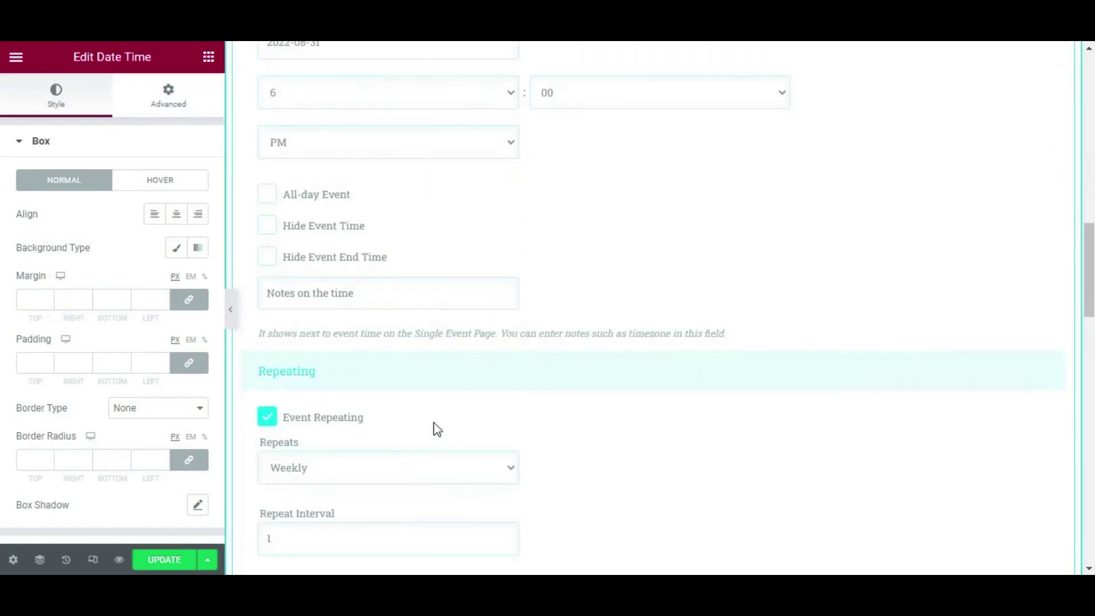
Return to the widget list and select the Title field for styling
click(208, 56)
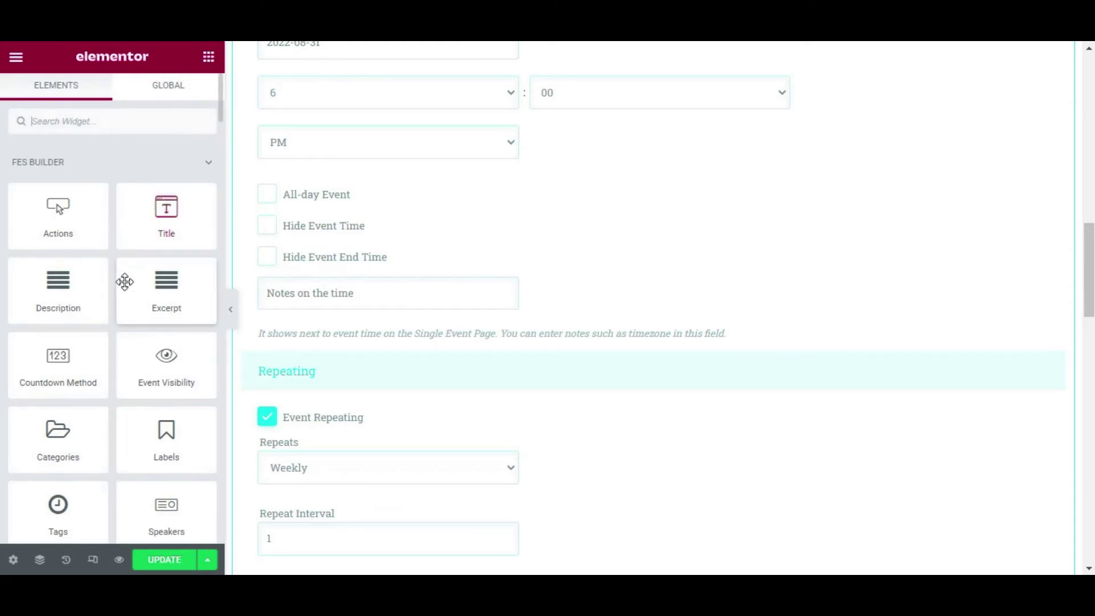
scroll(134, 308, down, 4)
scroll(134, 310, up, 4)
scroll(142, 317, down, 7)
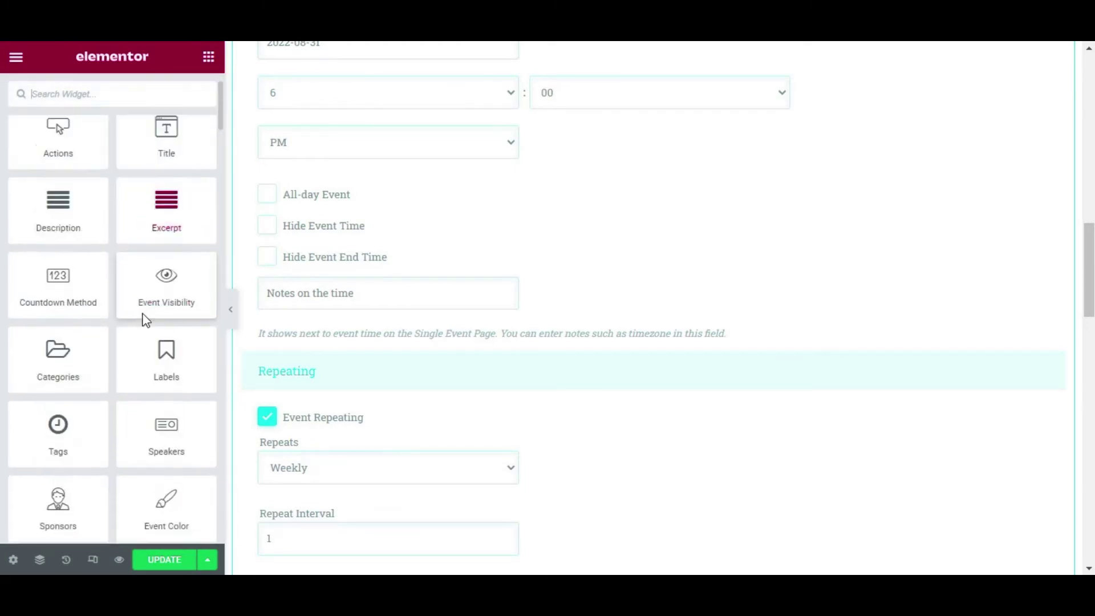
scroll(574, 361, up, 15)
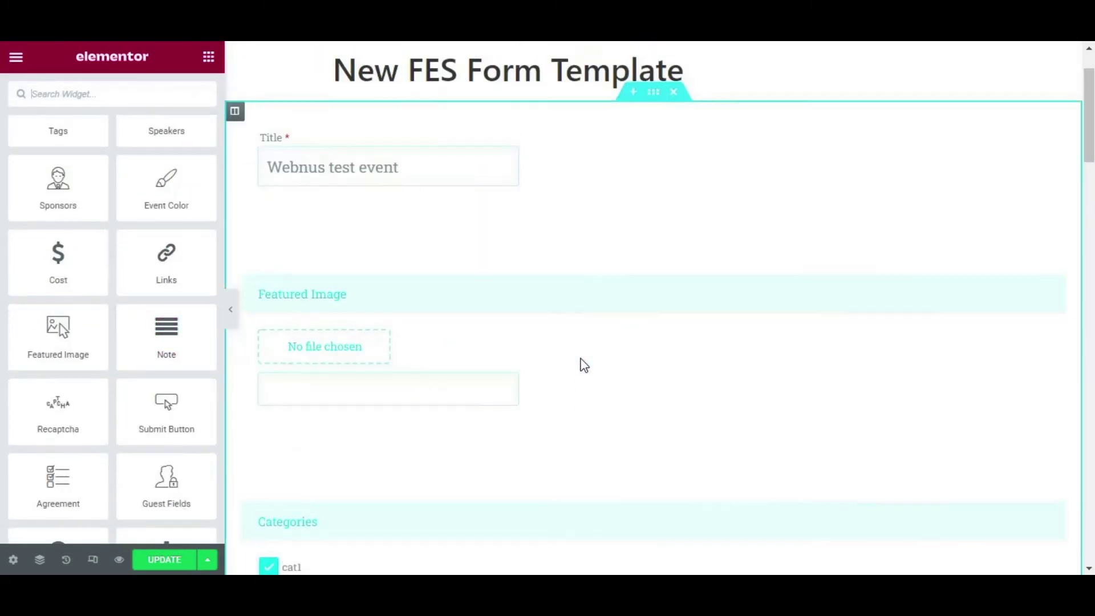
click(455, 247)
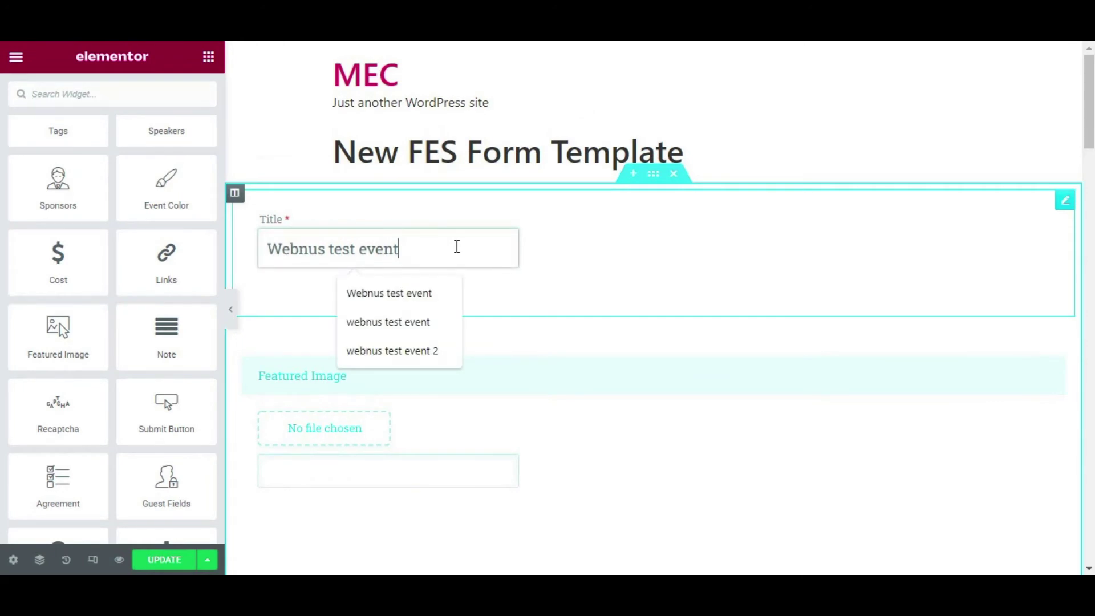
Centre the Title field box and give it a classic #E96C6C background
click(616, 250)
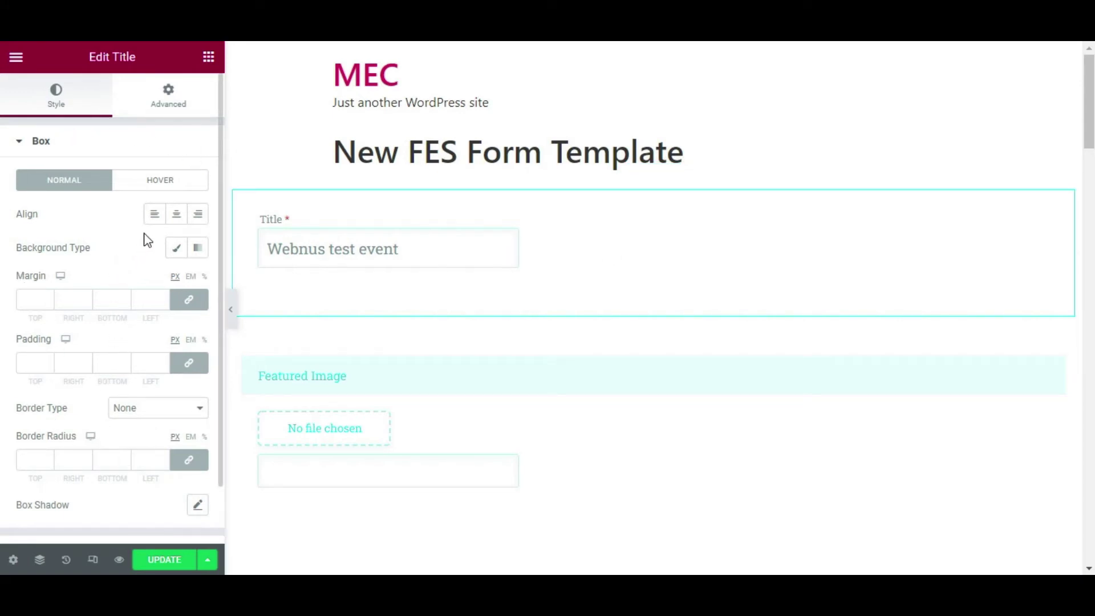
scroll(146, 268, down, 1)
scroll(145, 274, up, 1)
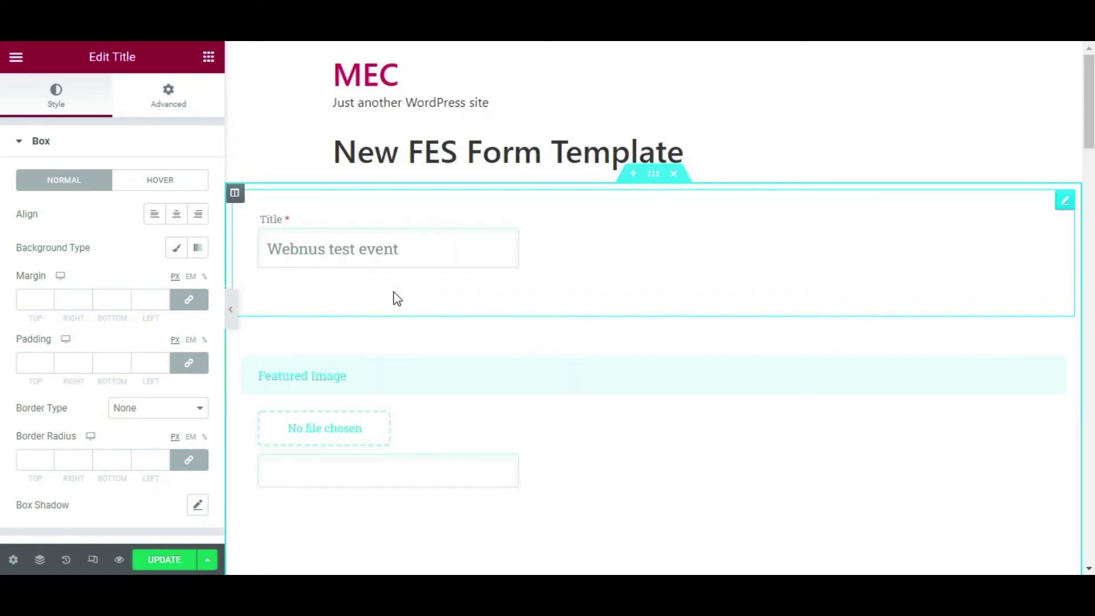
click(177, 214)
click(175, 248)
click(198, 281)
click(211, 349)
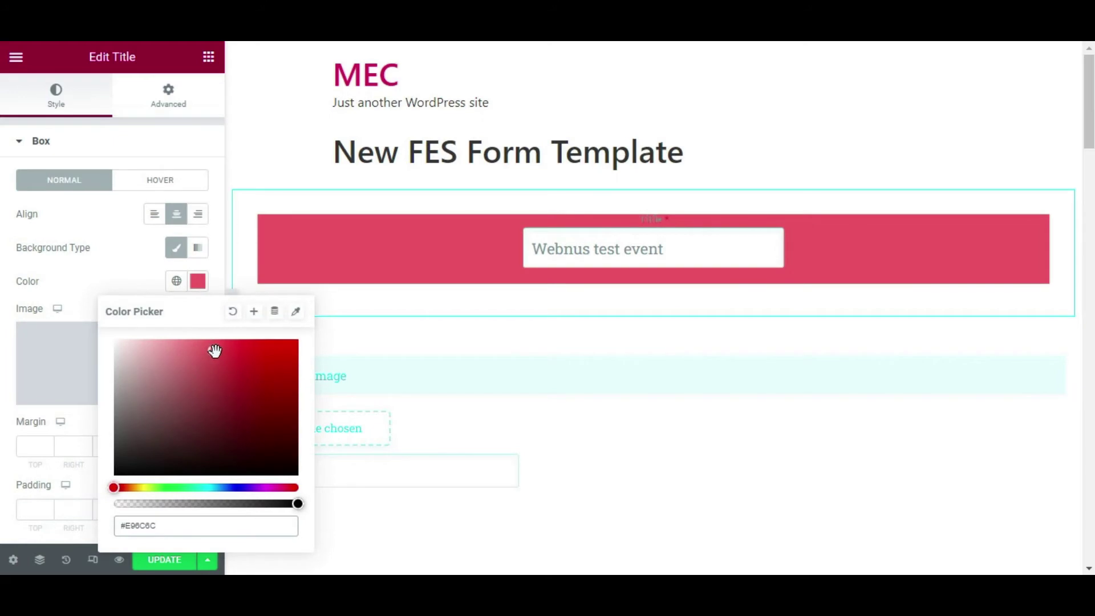
click(146, 285)
Set the Title box margin to 20 and padding to 19 on all sides
scroll(152, 308, down, 3)
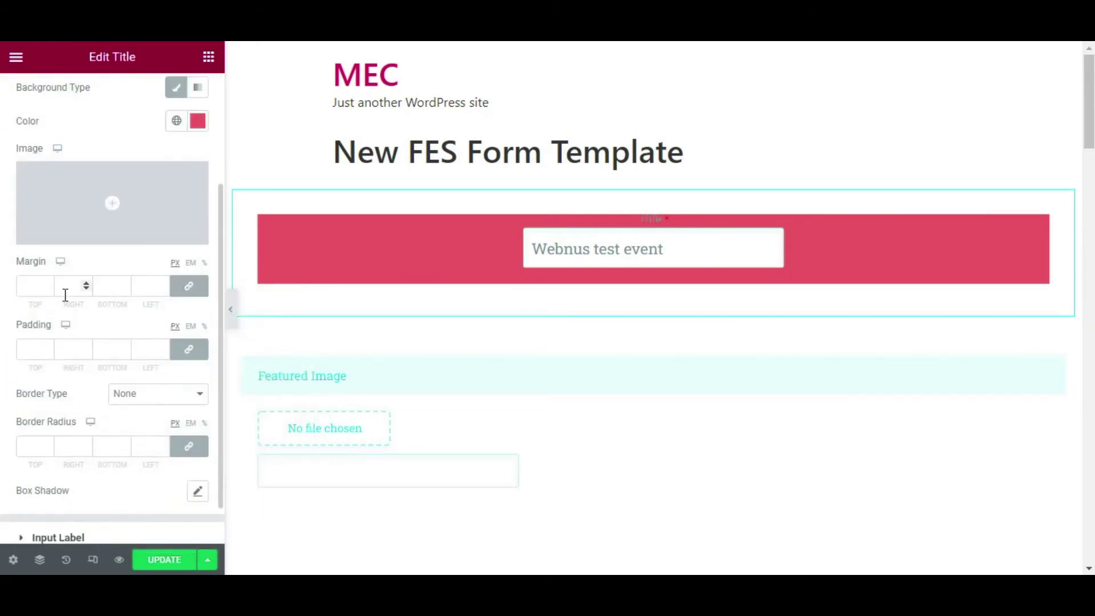
click(34, 288)
text(20)
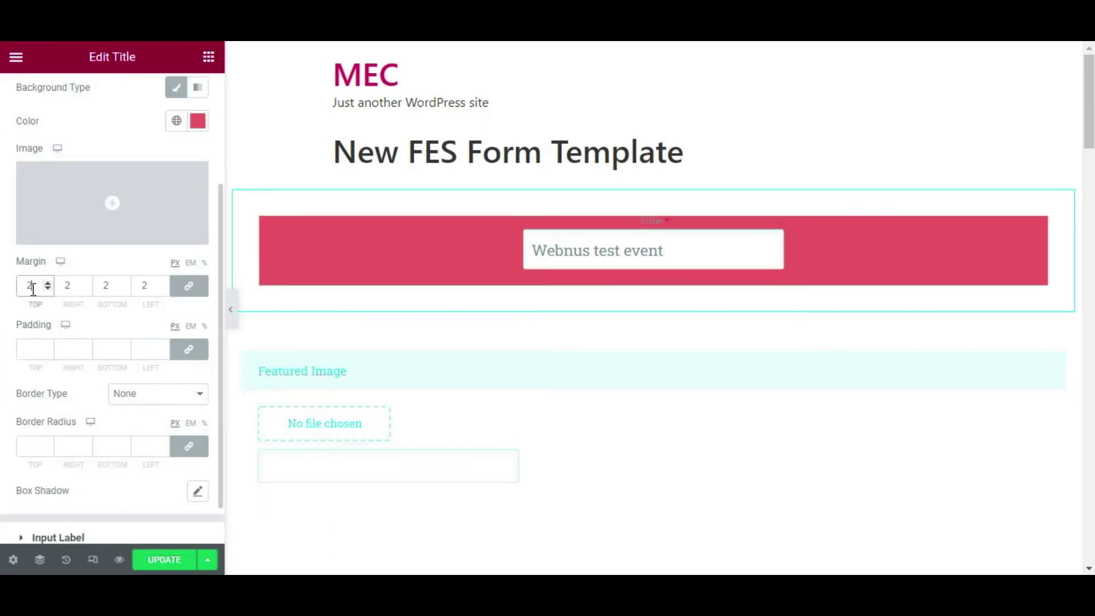
click(35, 349)
text(20)
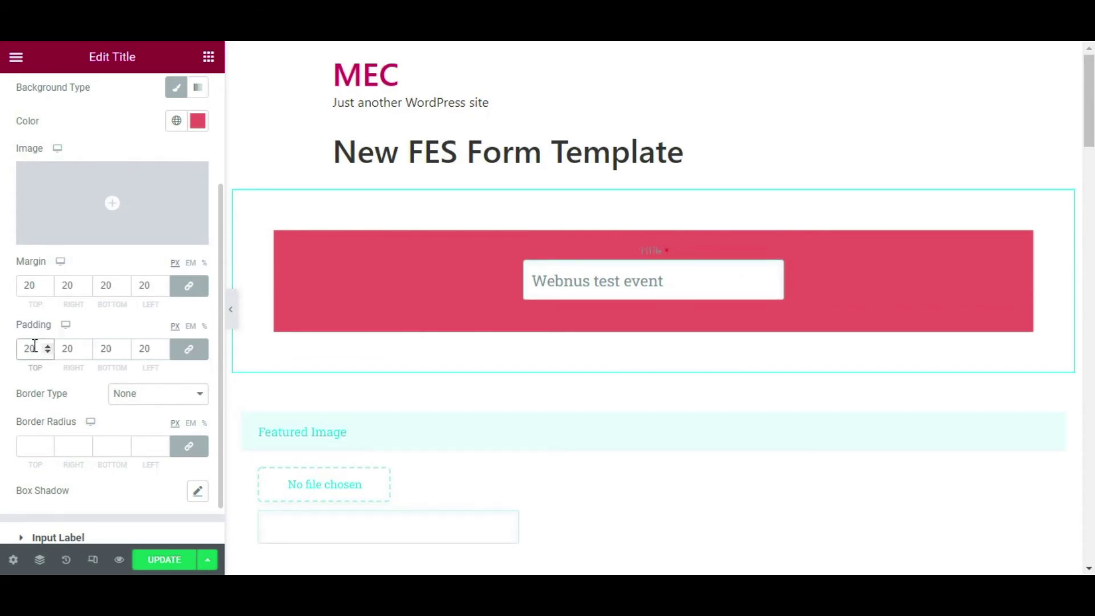
click(47, 351)
scroll(69, 353, down, 1)
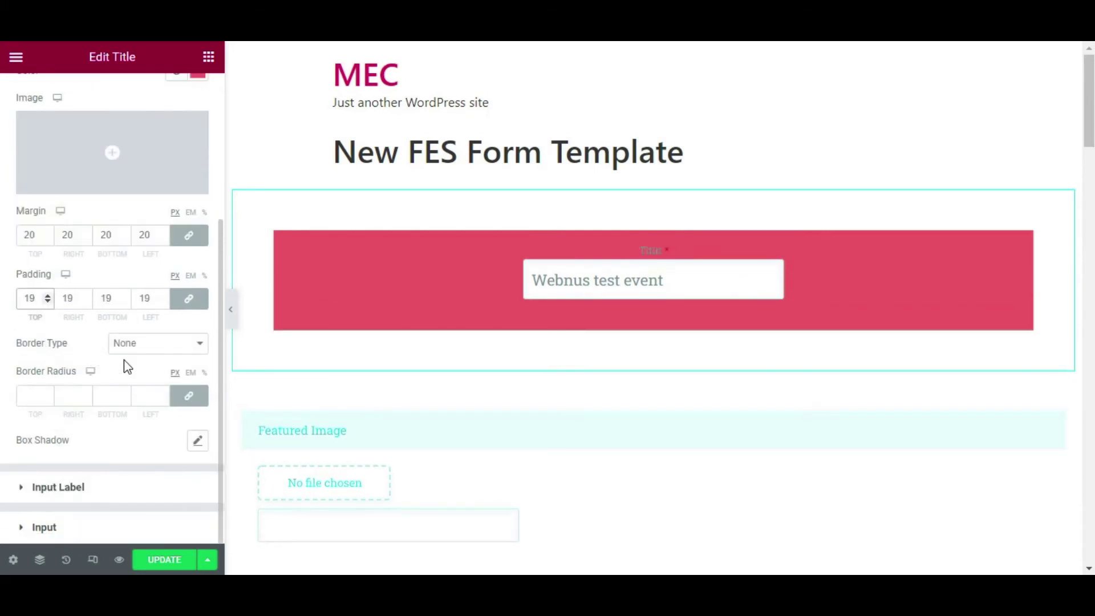
scroll(170, 385, up, 3)
scroll(165, 365, up, 1)
scroll(166, 234, down, 4)
Set the Title label typography size to 25 and its colour to white #FFFFFF
click(84, 487)
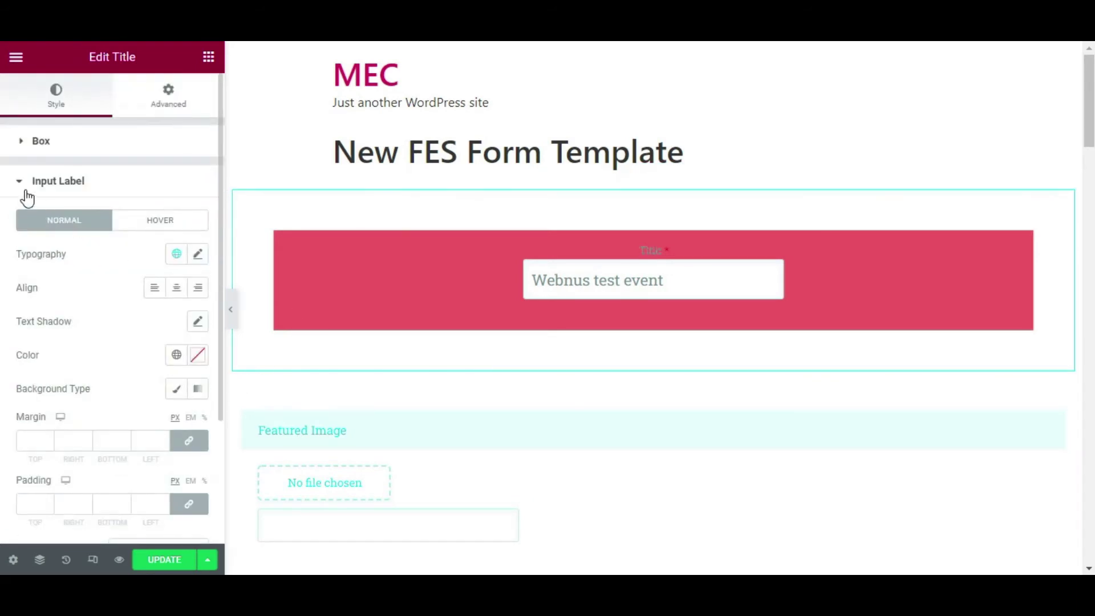
click(198, 254)
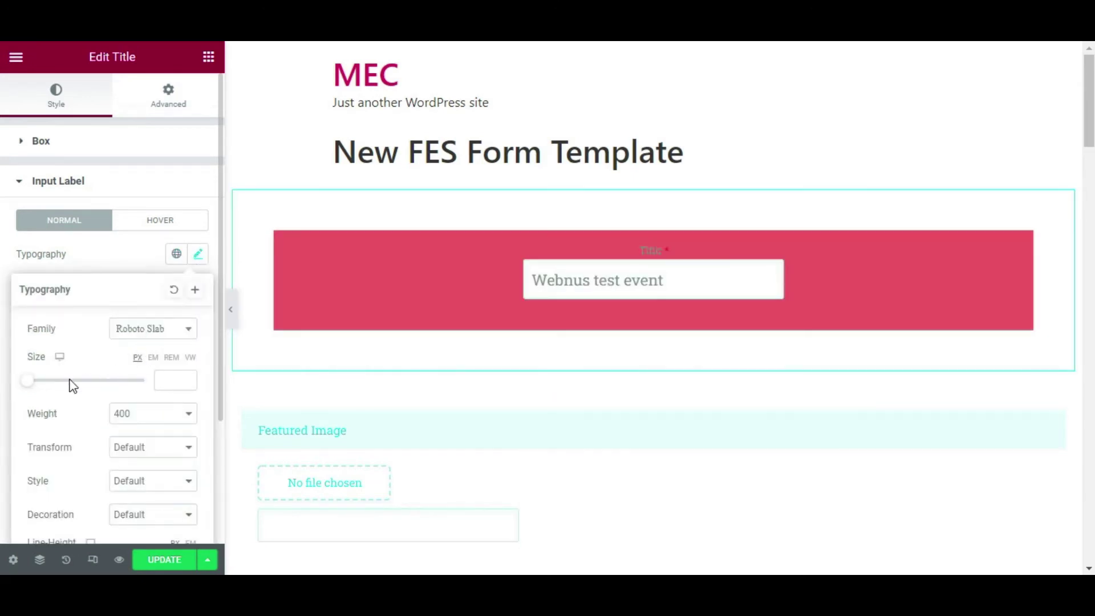
click(162, 379)
text(25)
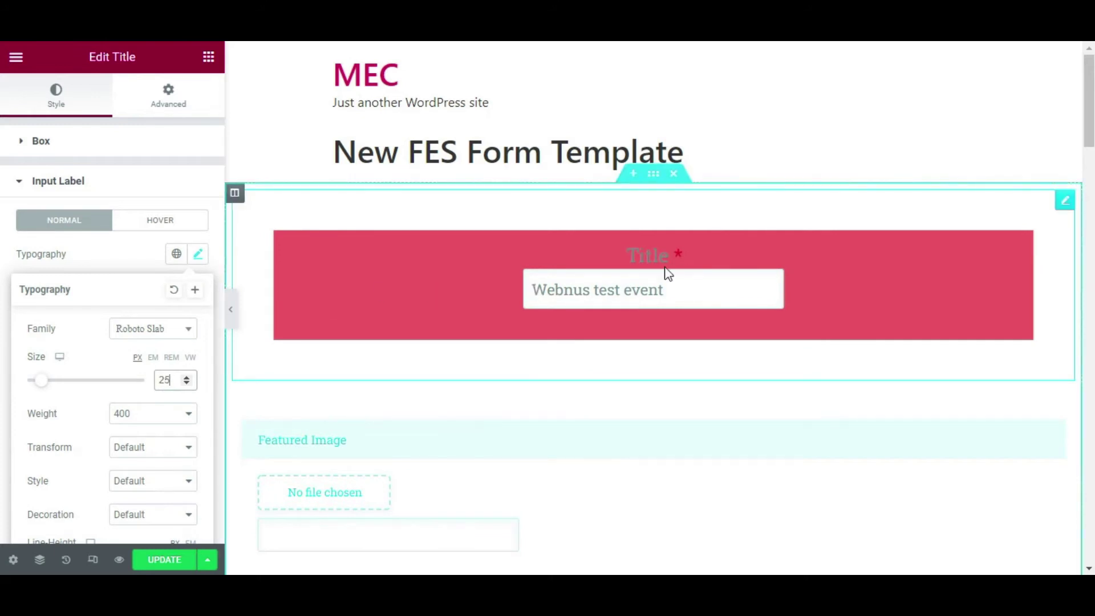
scroll(137, 429, down, 2)
click(139, 179)
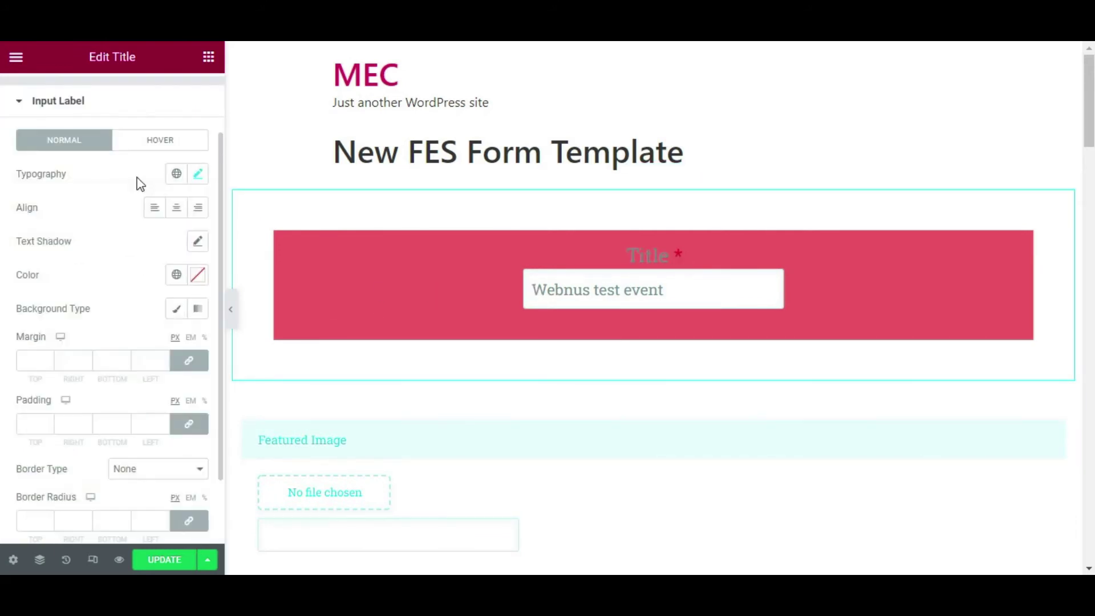
click(198, 281)
drag(159, 362, 109, 245)
scroll(425, 327, down, 6)
scroll(524, 385, down, 3)
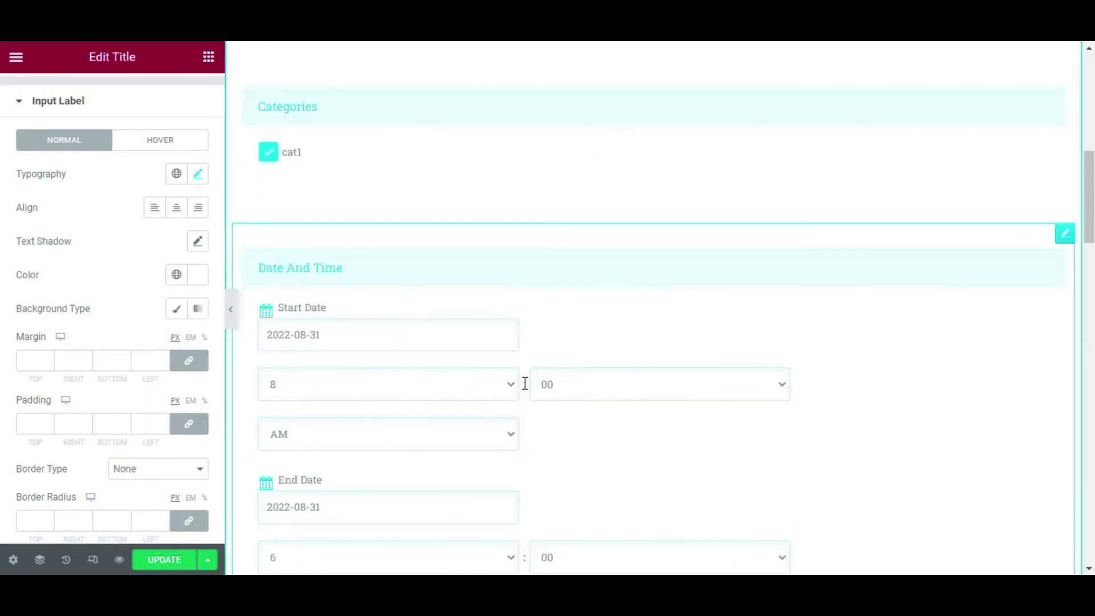
scroll(525, 385, up, 10)
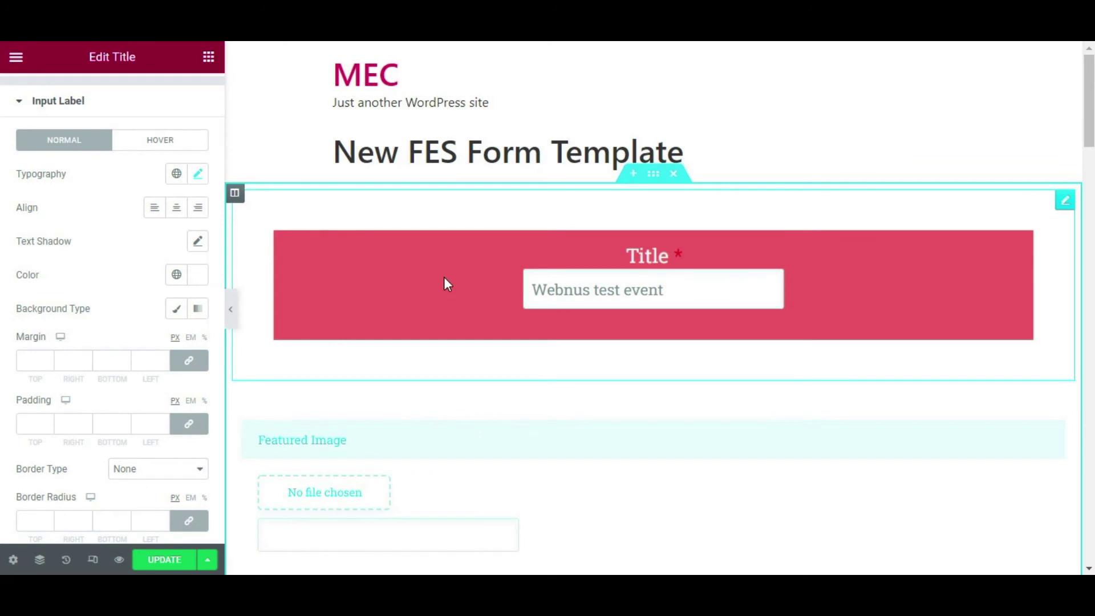
right_click(445, 283)
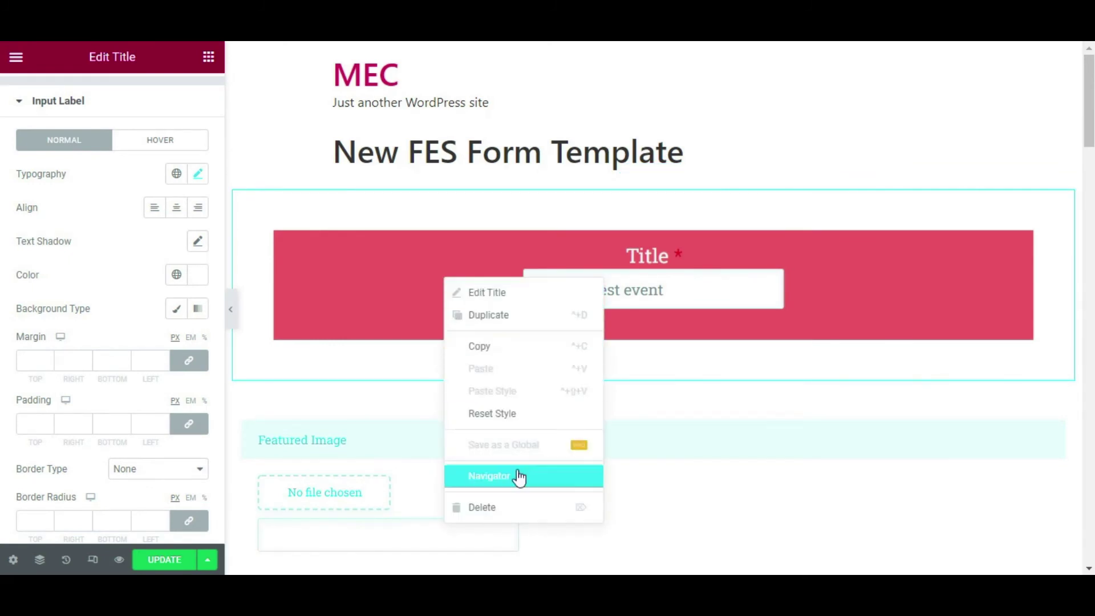
Reset the Title widget's style from its context menu and review the form
click(544, 424)
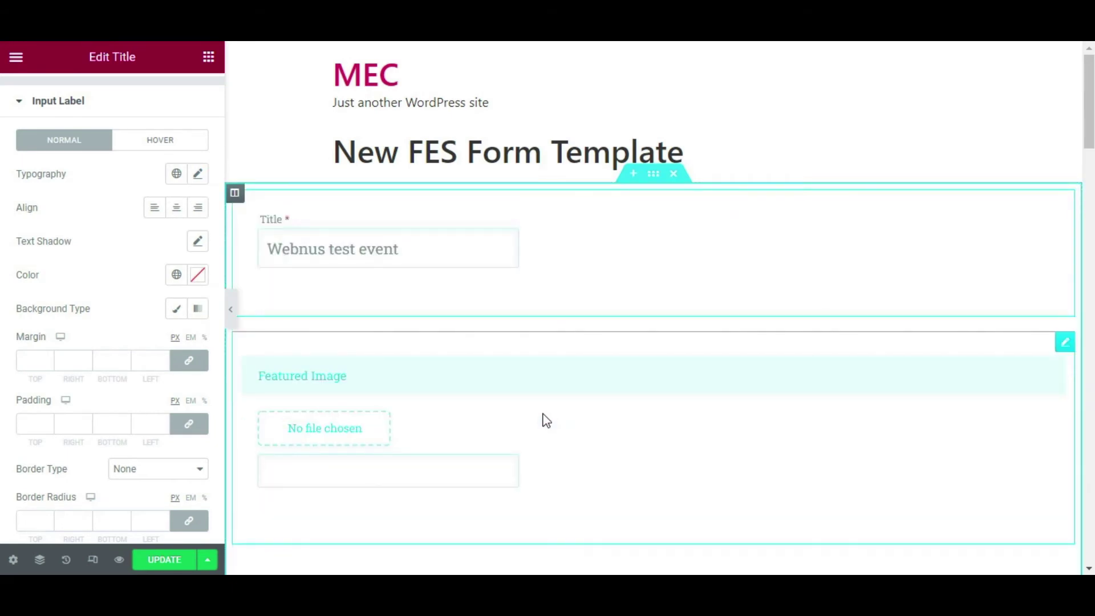
scroll(545, 420, down, 6)
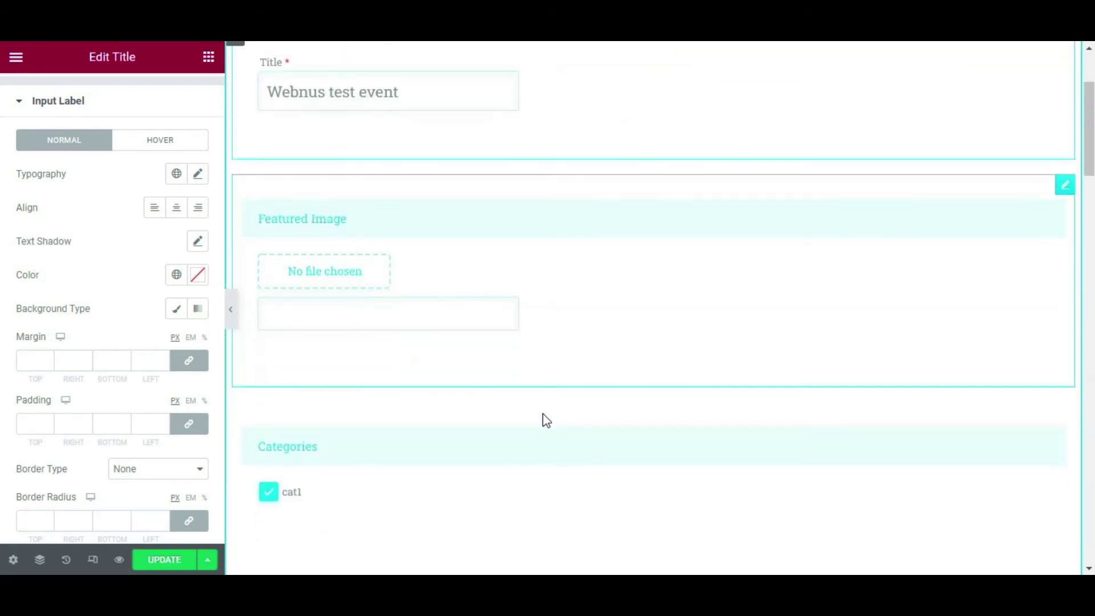
scroll(545, 420, down, 12)
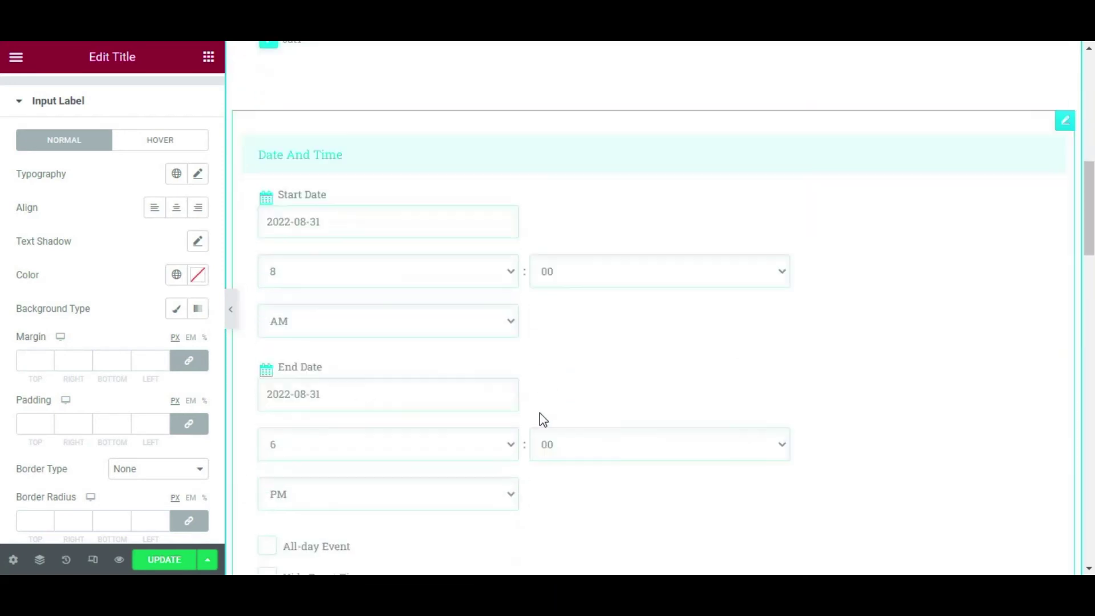
scroll(540, 414, down, 20)
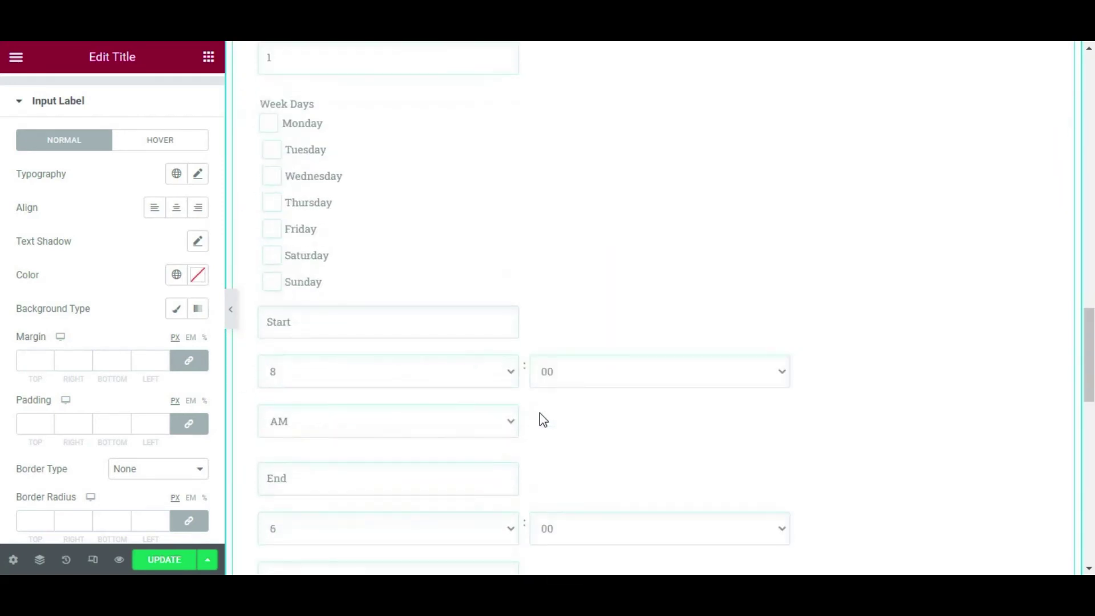
scroll(540, 413, up, 20)
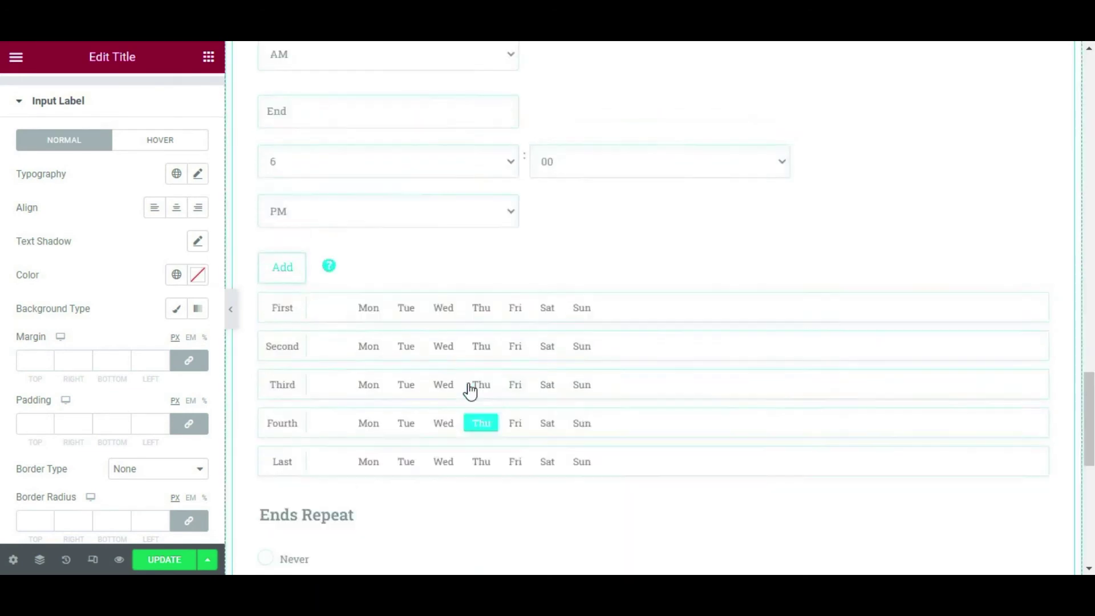
Return to the widget list and search for 'sub' to find the Submit Button
click(208, 57)
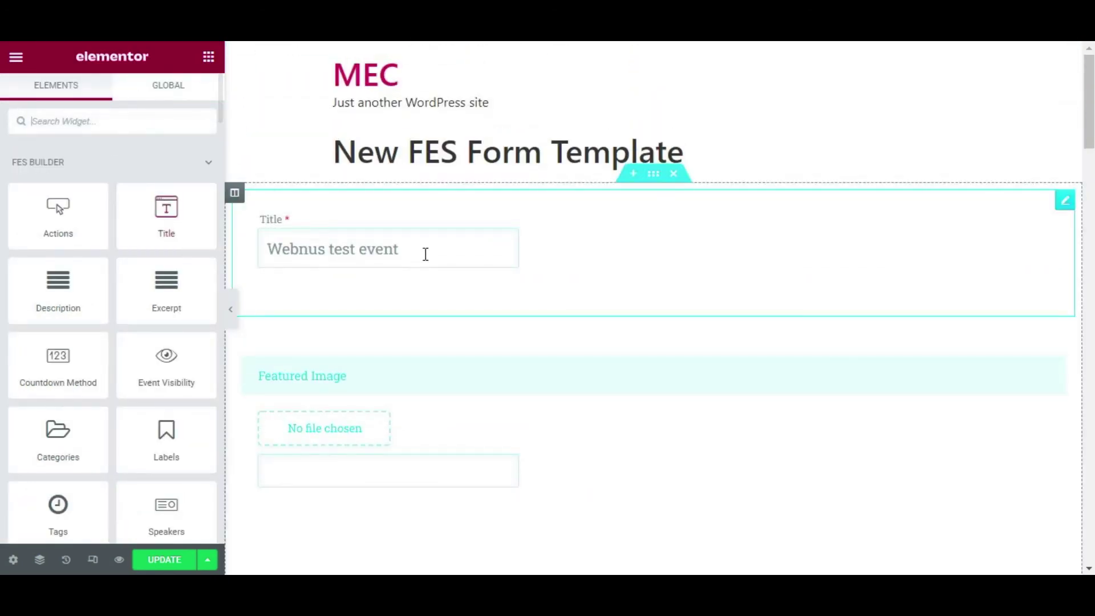
scroll(410, 285, down, 4)
scroll(399, 371, down, 7)
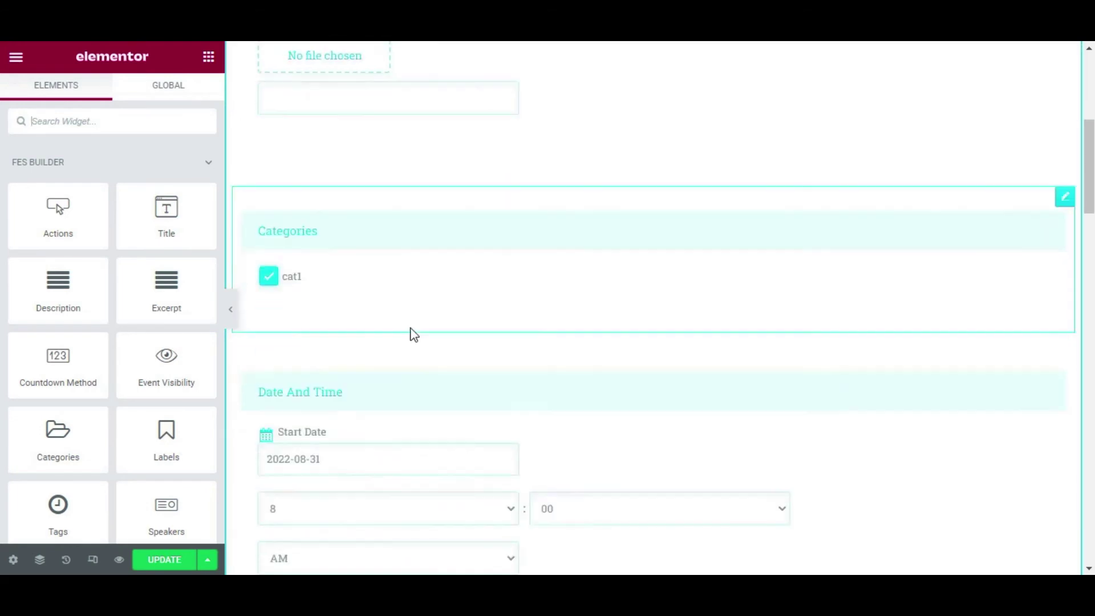
scroll(261, 265, up, 10)
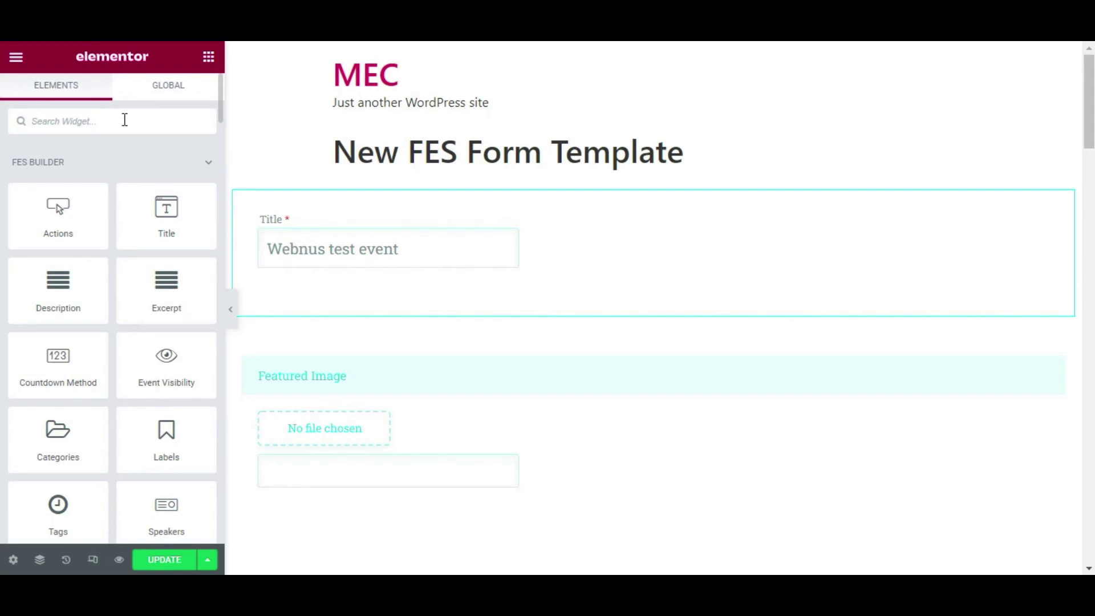
text(submit)
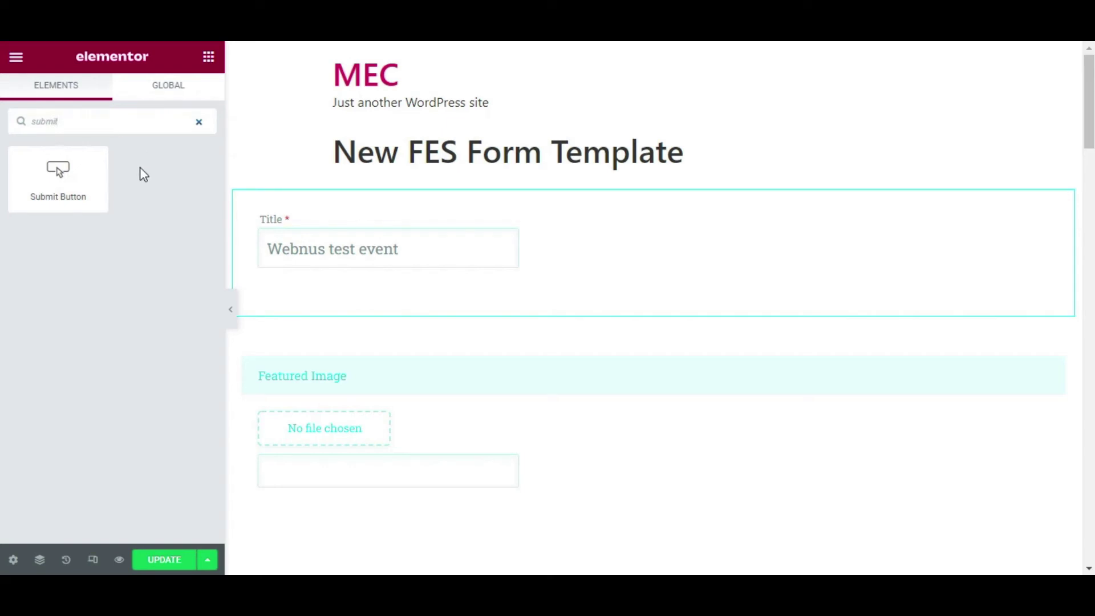
Drag the Submit Button widget below Date Time and save the template
scroll(362, 231, down, 15)
scroll(383, 235, down, 15)
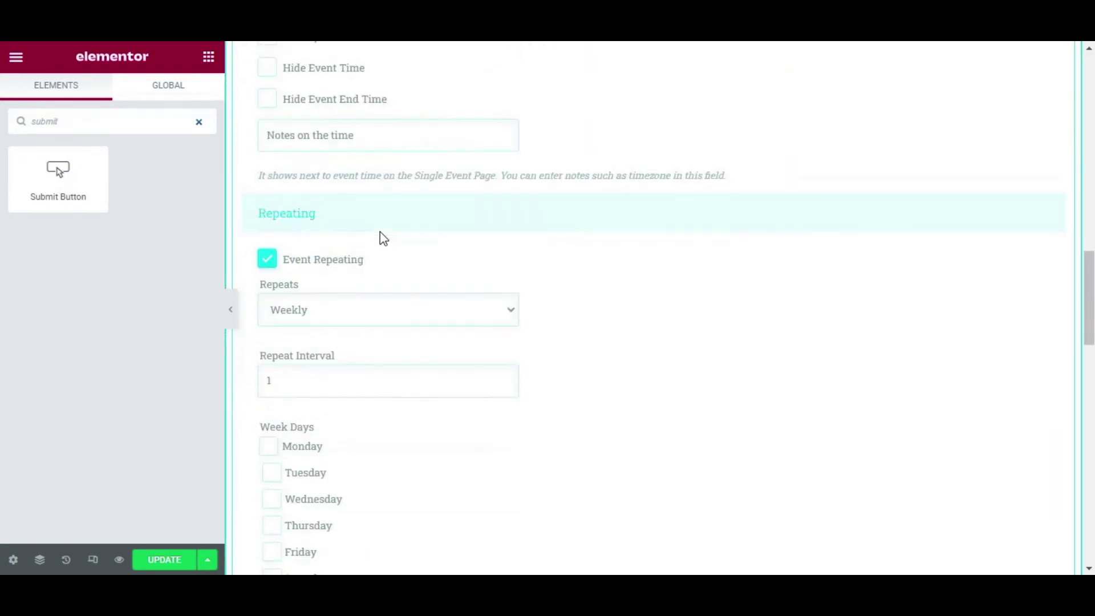
scroll(493, 275, down, 3)
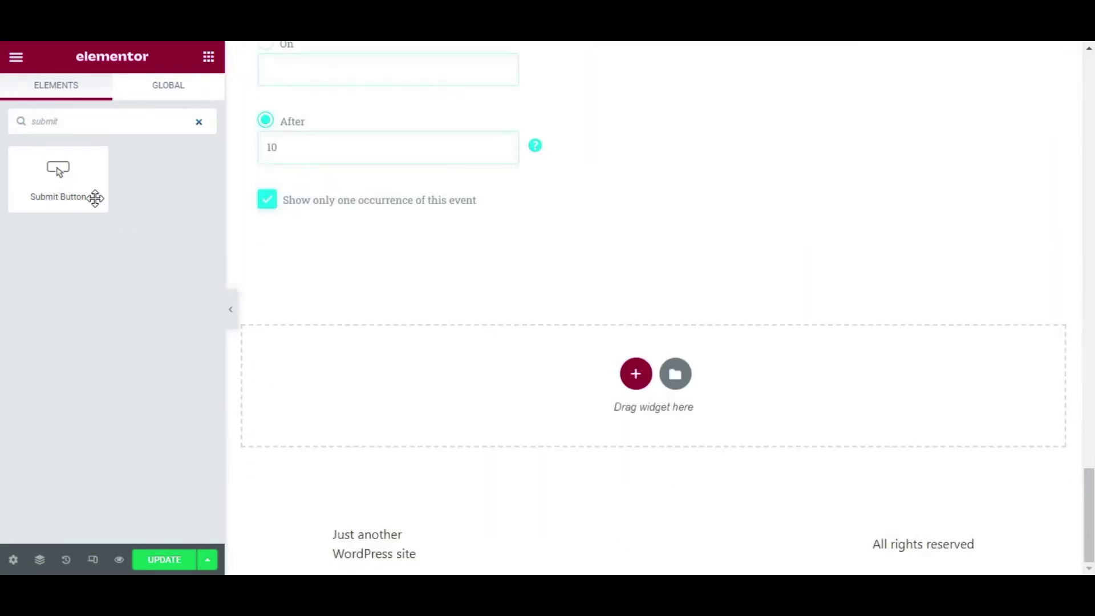
drag(93, 195, 477, 227)
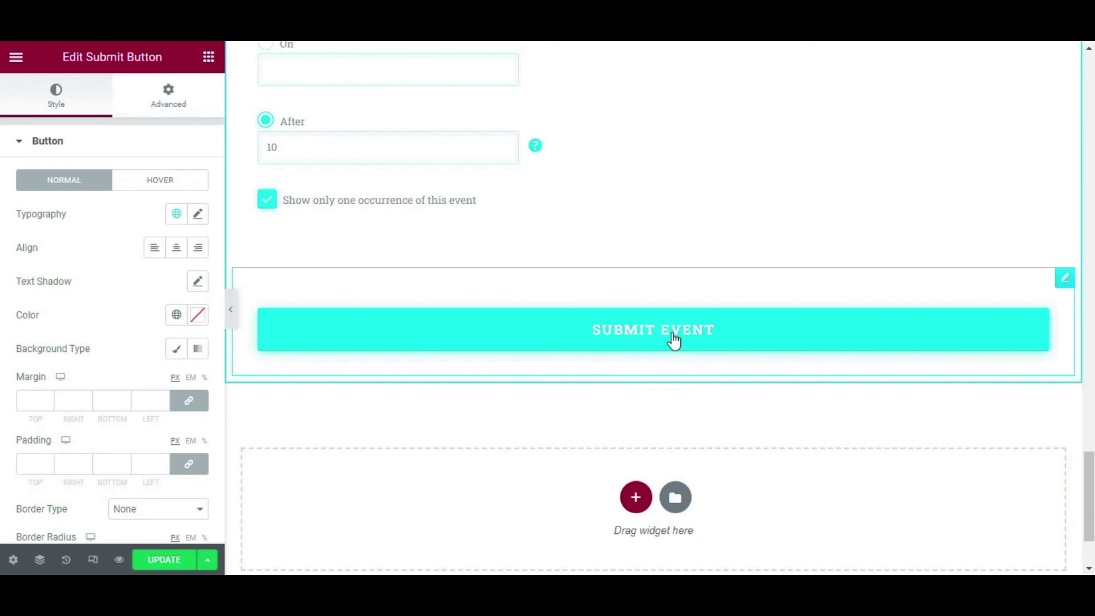
click(180, 565)
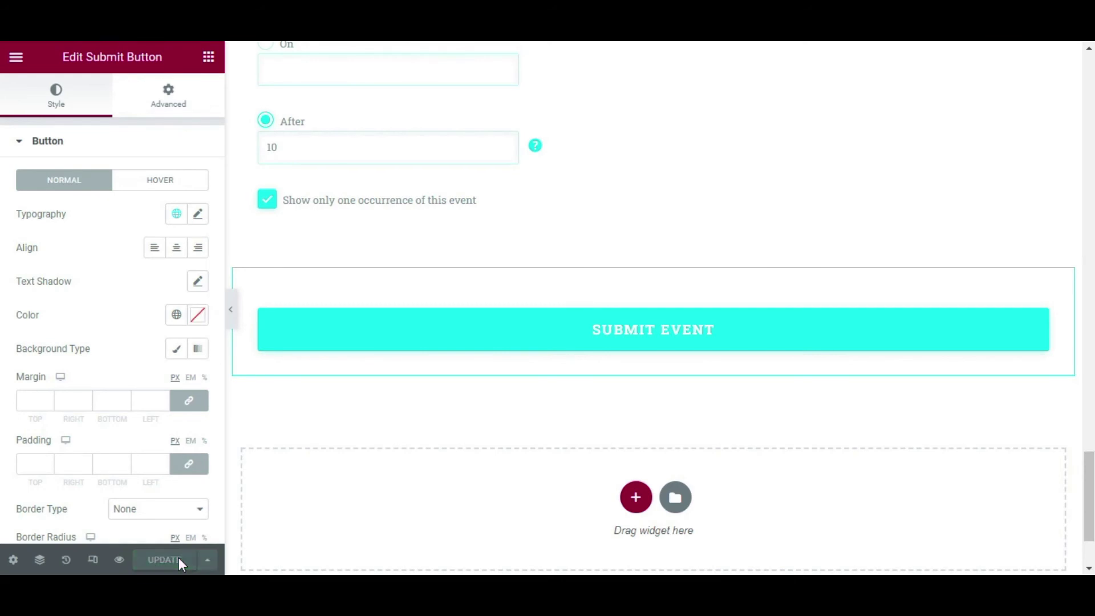
Exit Elementor back to WordPress admin and open the M.E. Calendar settings
scroll(342, 428, up, 15)
click(16, 57)
click(69, 368)
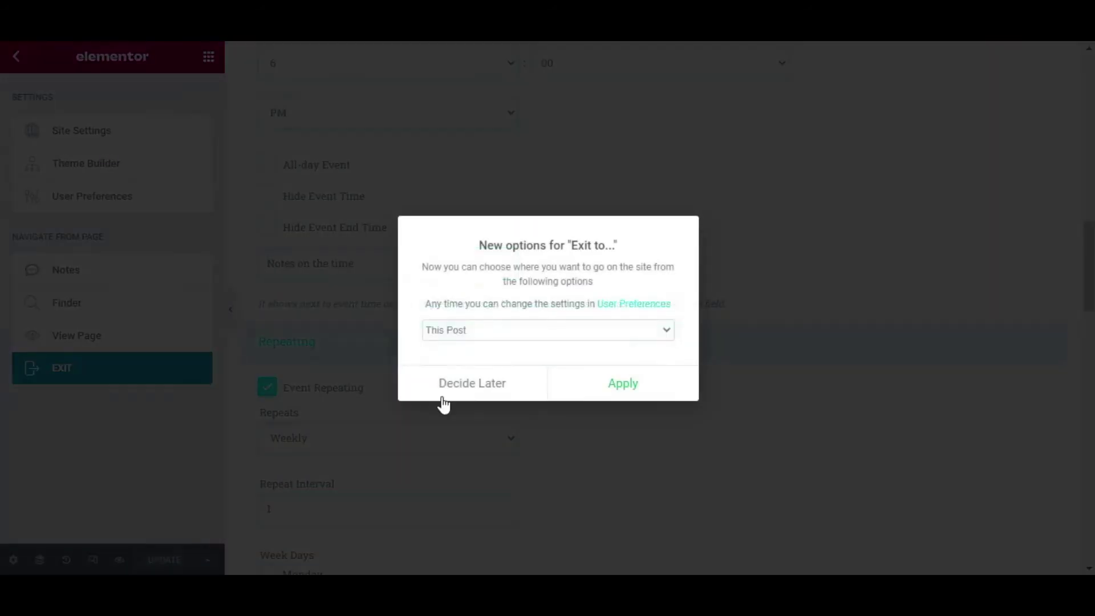
click(616, 389)
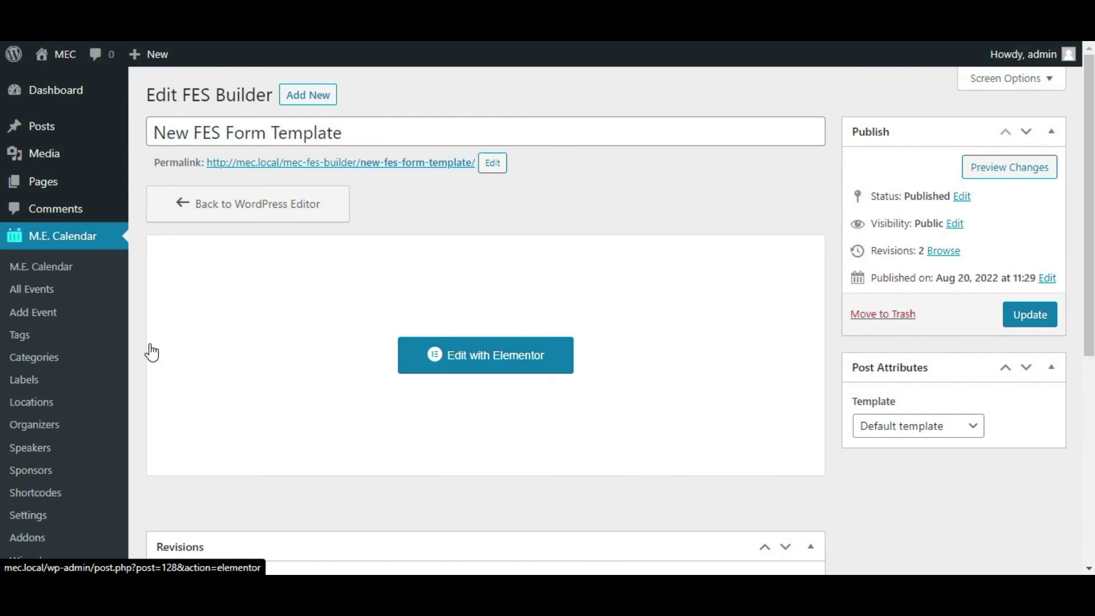
scroll(148, 351, down, 3)
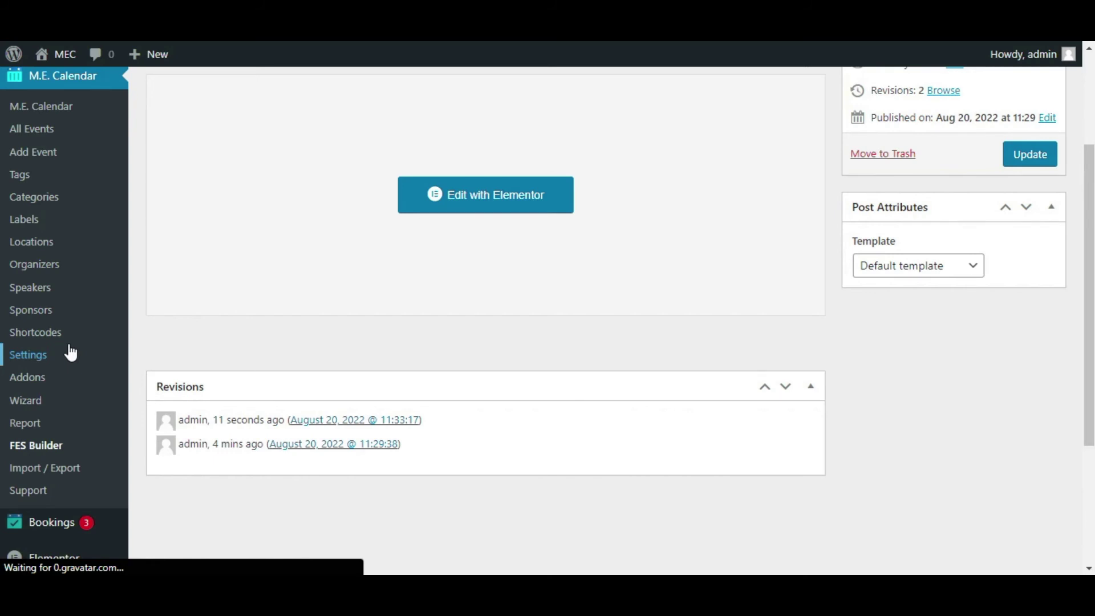
click(71, 353)
In M.E. Calendar's Frontend Event Submission settings, choose New FES Form Template as the template and save
scroll(240, 351, down, 6)
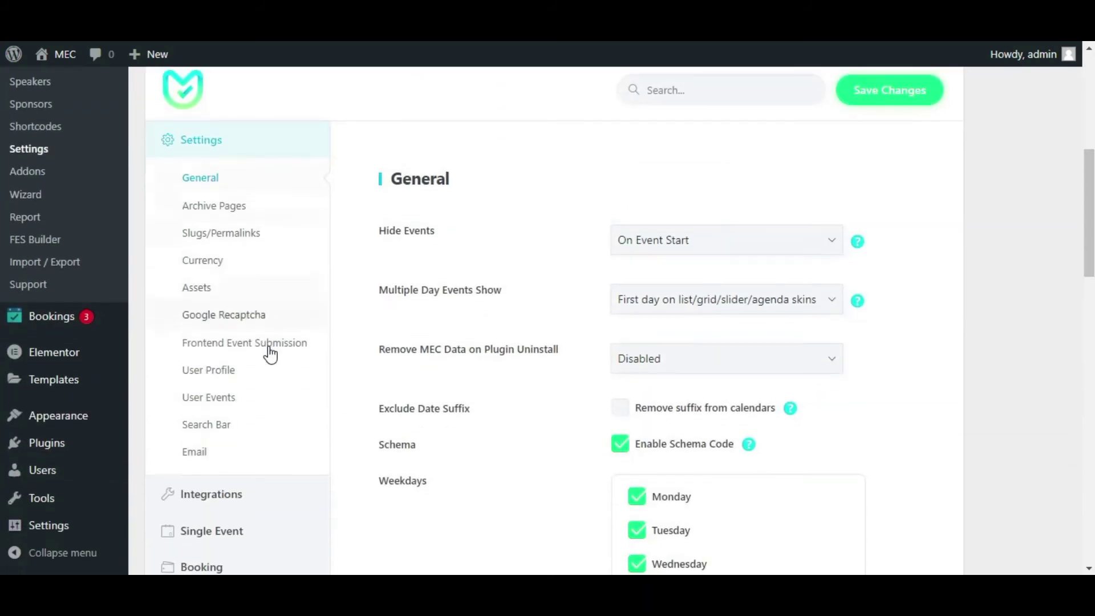
scroll(265, 319, down, 2)
scroll(263, 293, up, 4)
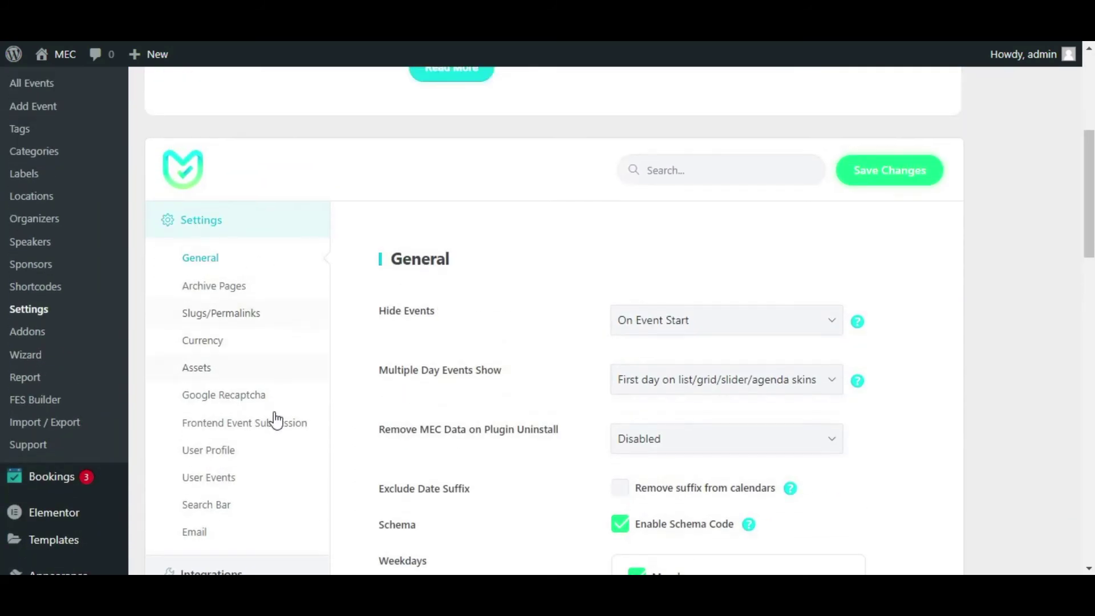
click(276, 422)
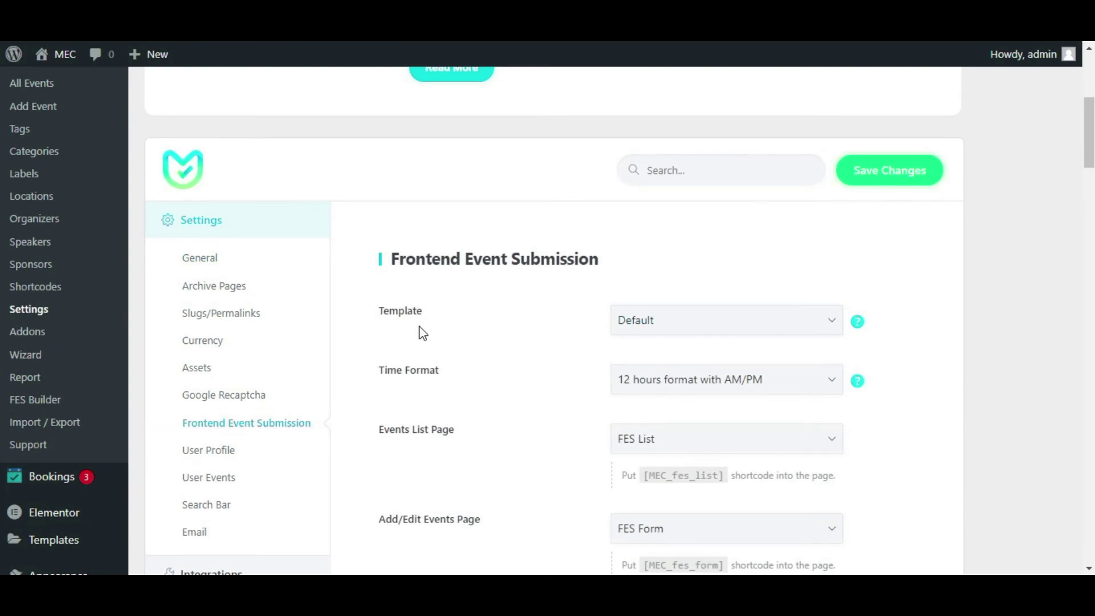
click(771, 328)
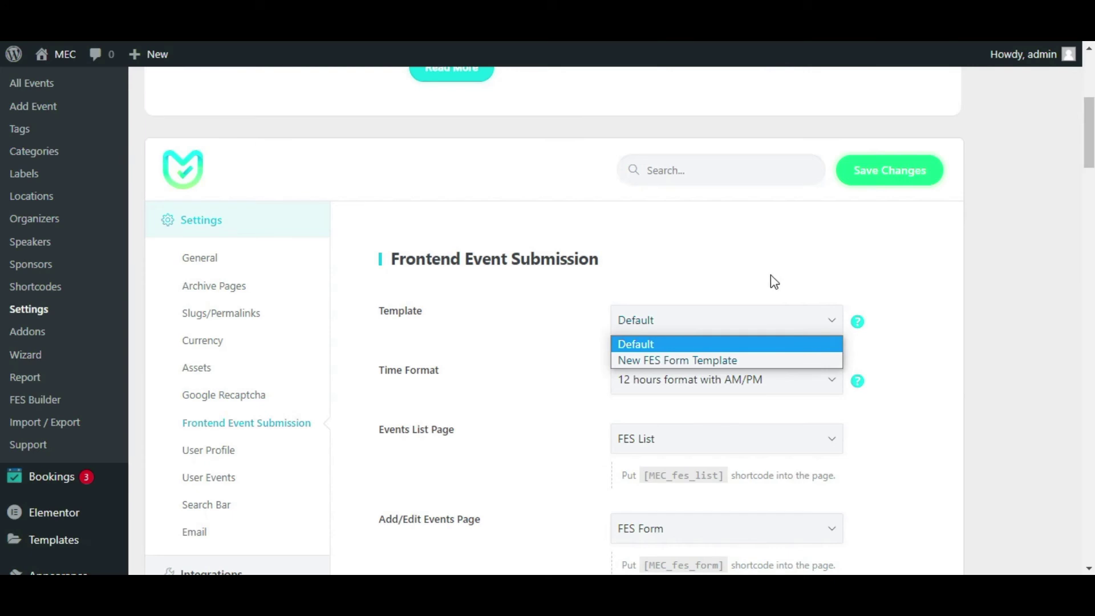
click(759, 363)
click(887, 180)
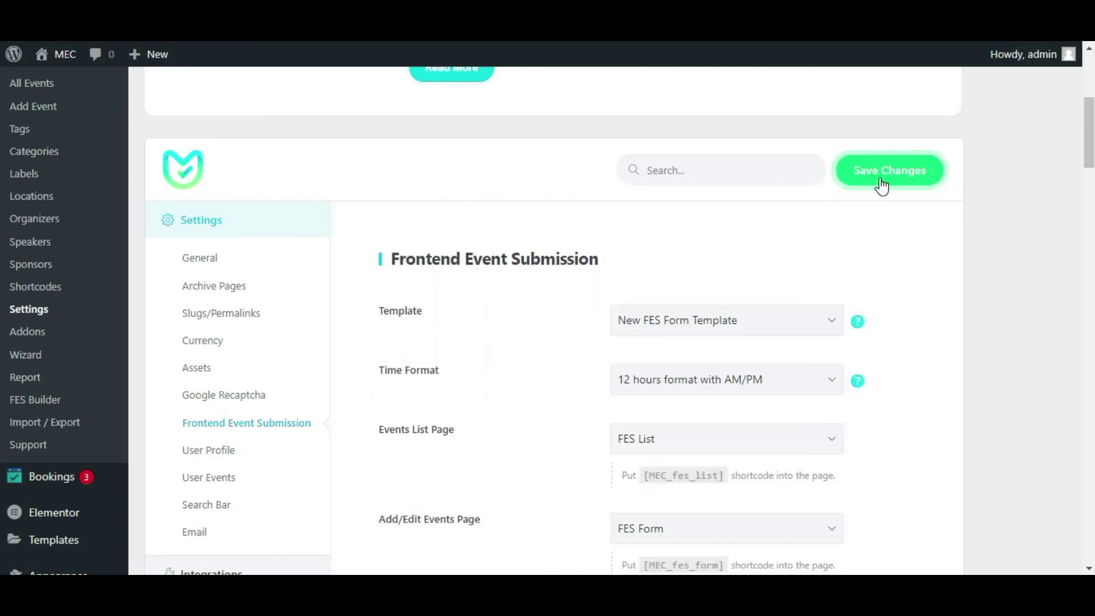
scroll(873, 196, down, 4)
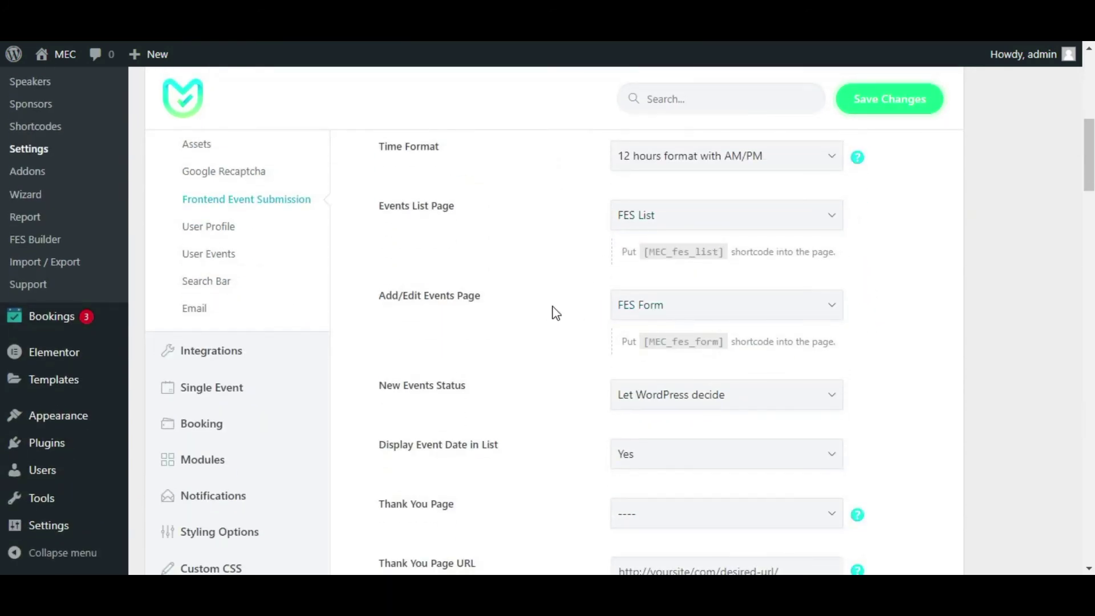
scroll(556, 312, up, 7)
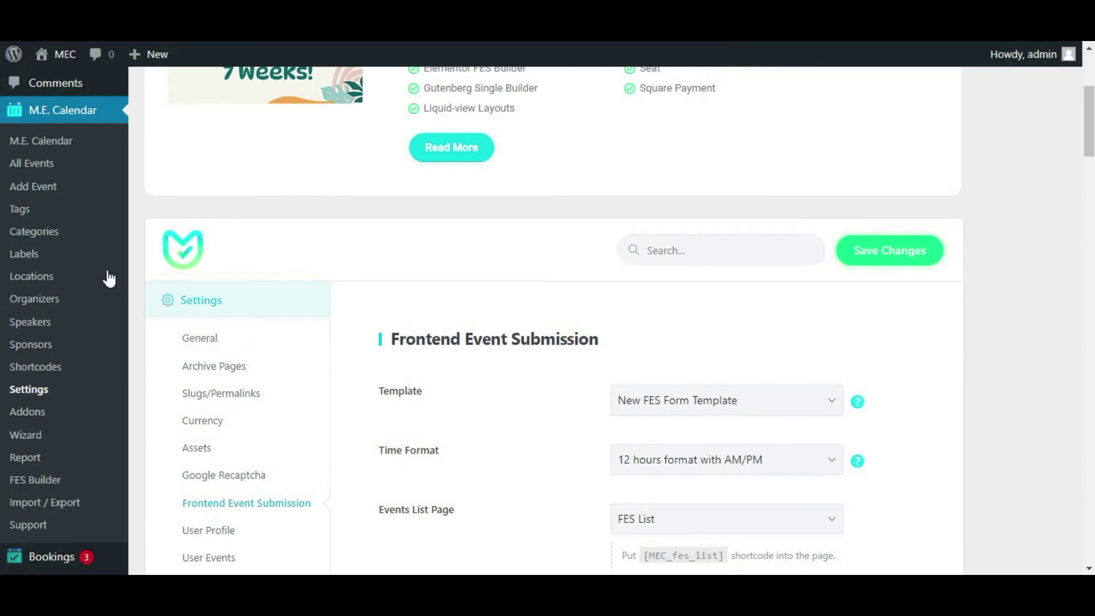
scroll(64, 219, up, 2)
Go to the list of all pages and view the FES Form page
mouse_move(43, 180)
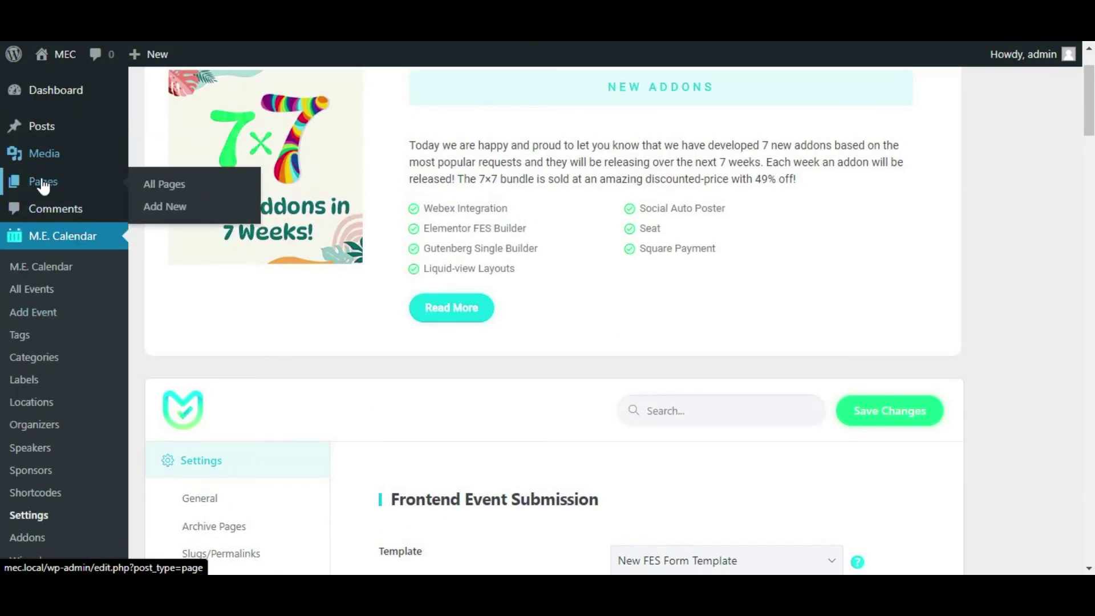
click(198, 187)
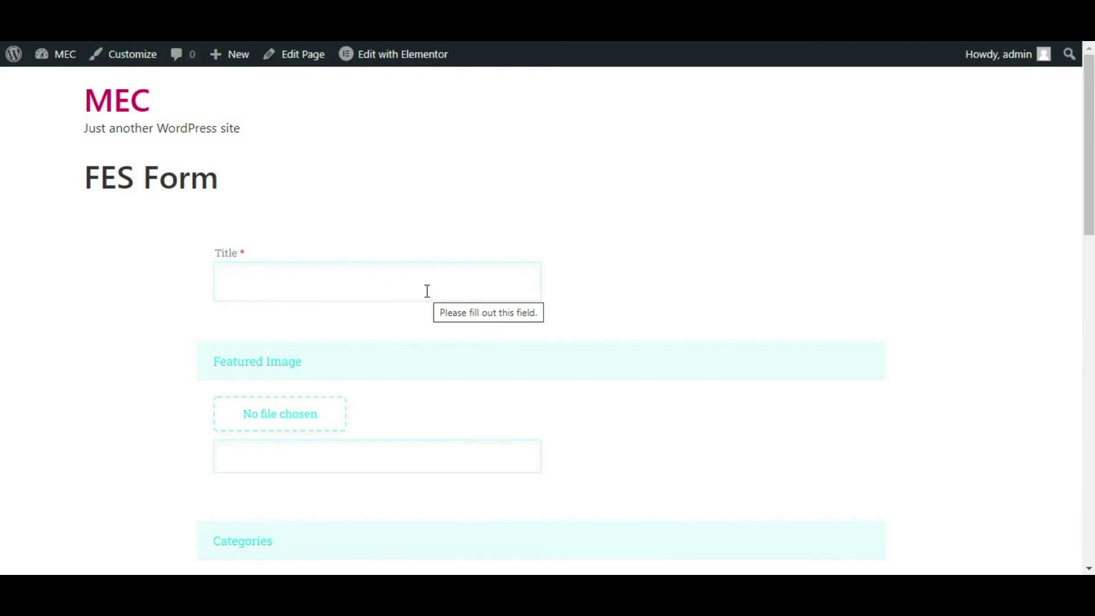
scroll(425, 291, down, 3)
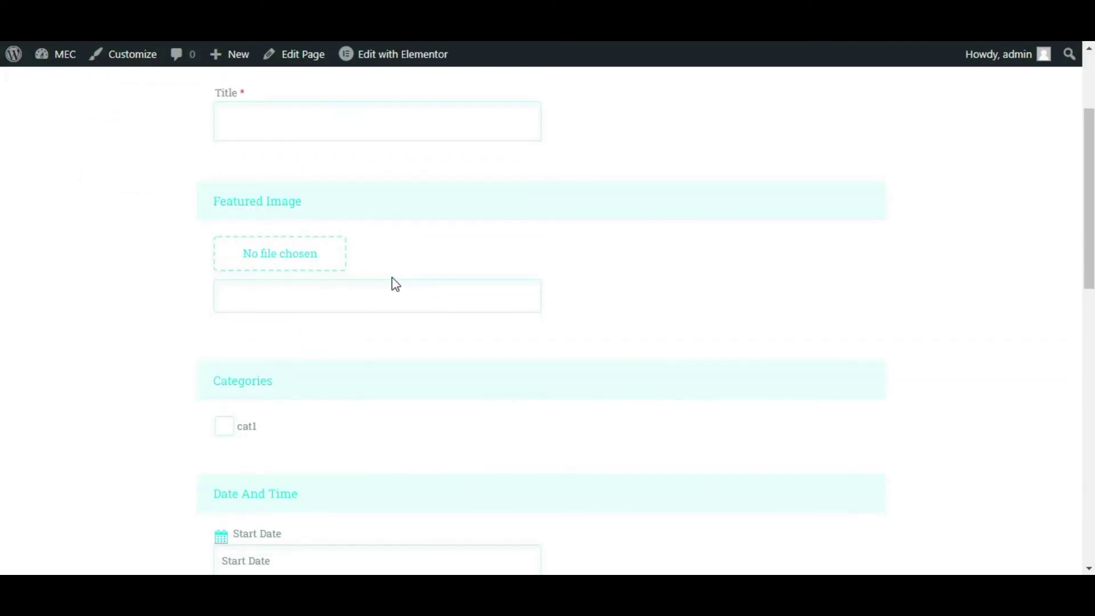
scroll(391, 284, up, 2)
Test the form's Title field, then scroll through the Featured Image, Categories and Date And Time fields
click(323, 213)
click(152, 227)
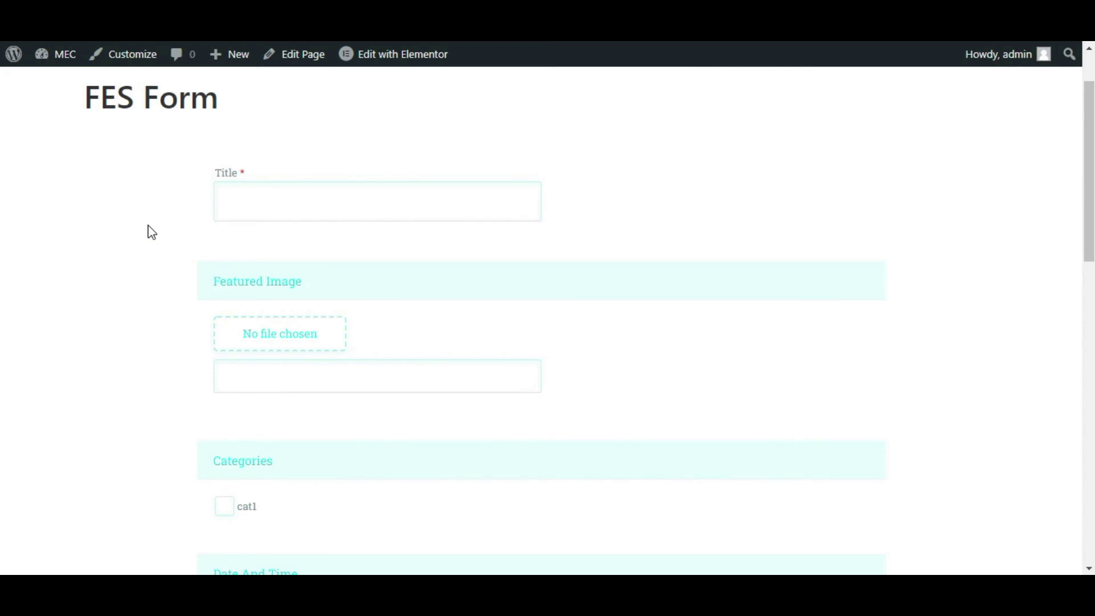
scroll(151, 232, down, 2)
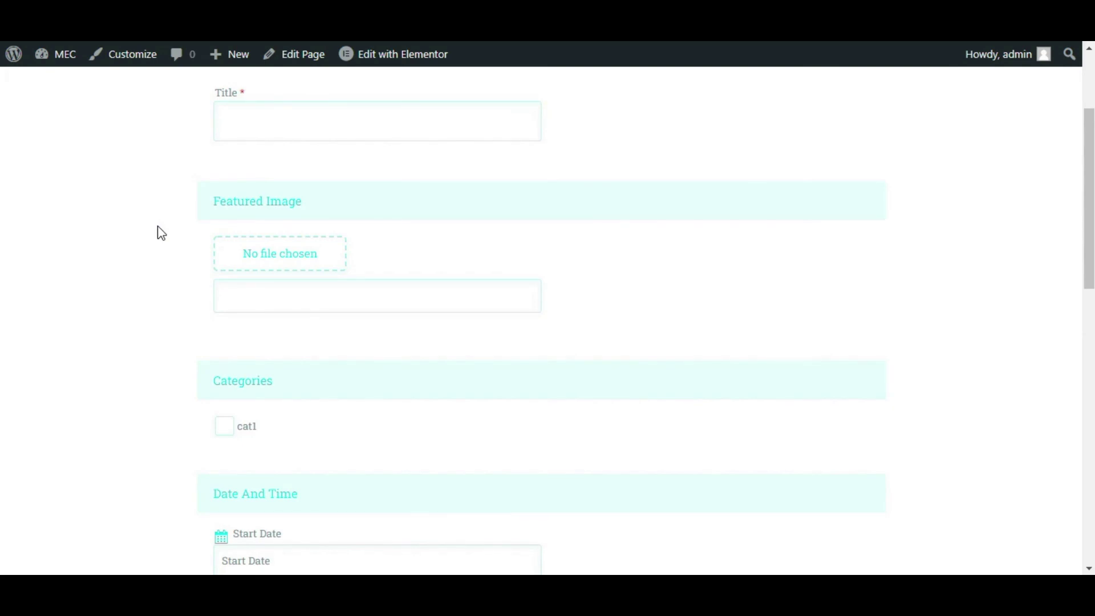
scroll(161, 232, down, 12)
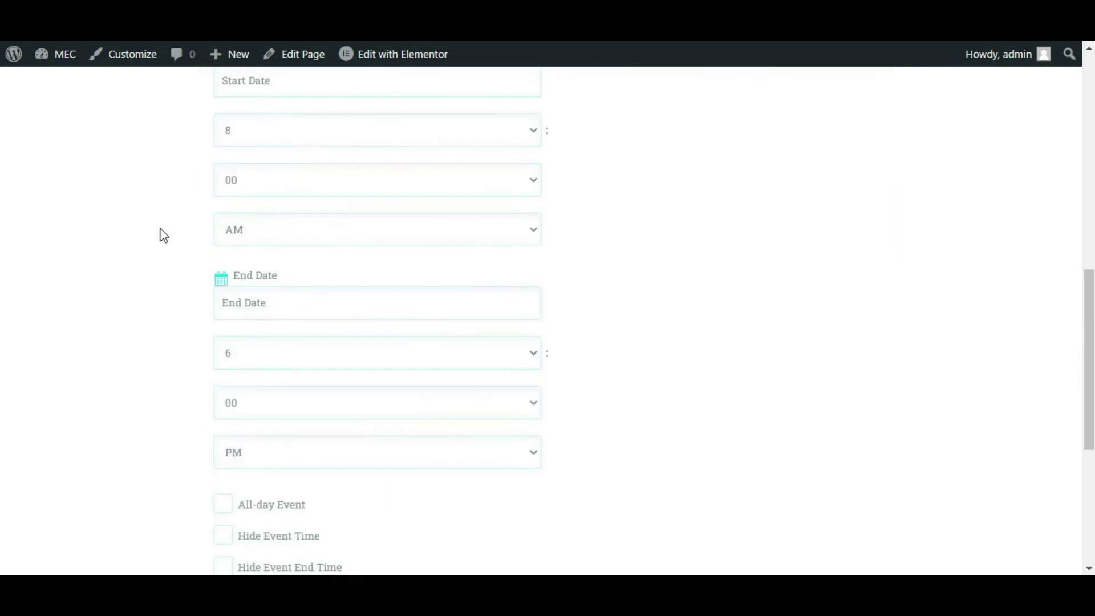